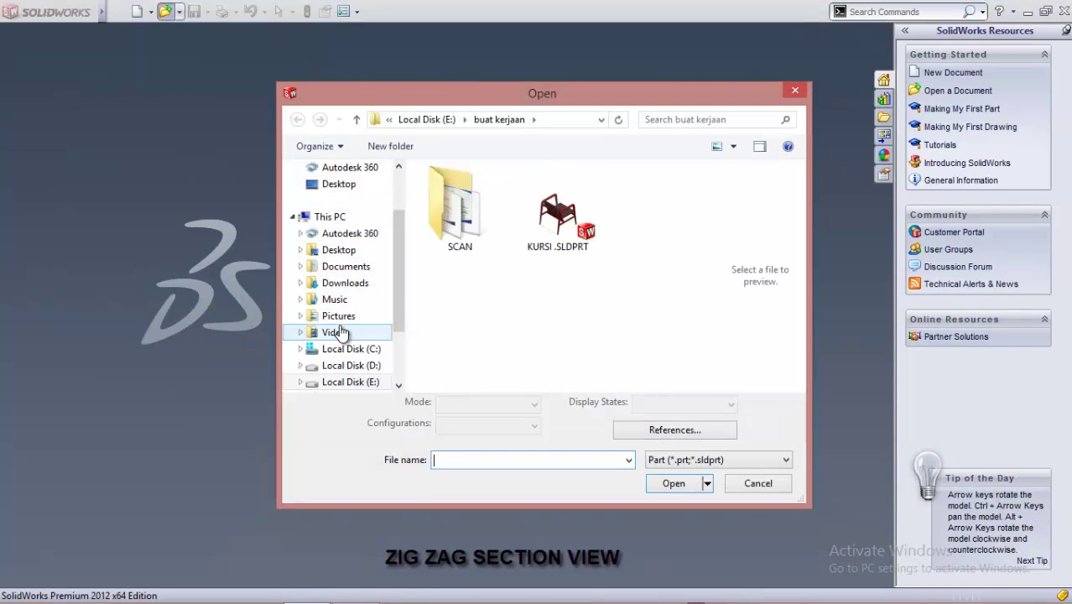
# - Dismiss the Open dialog and create a new Drawing document (Draw1) from the Novice templates
pyautogui.click(757, 482)
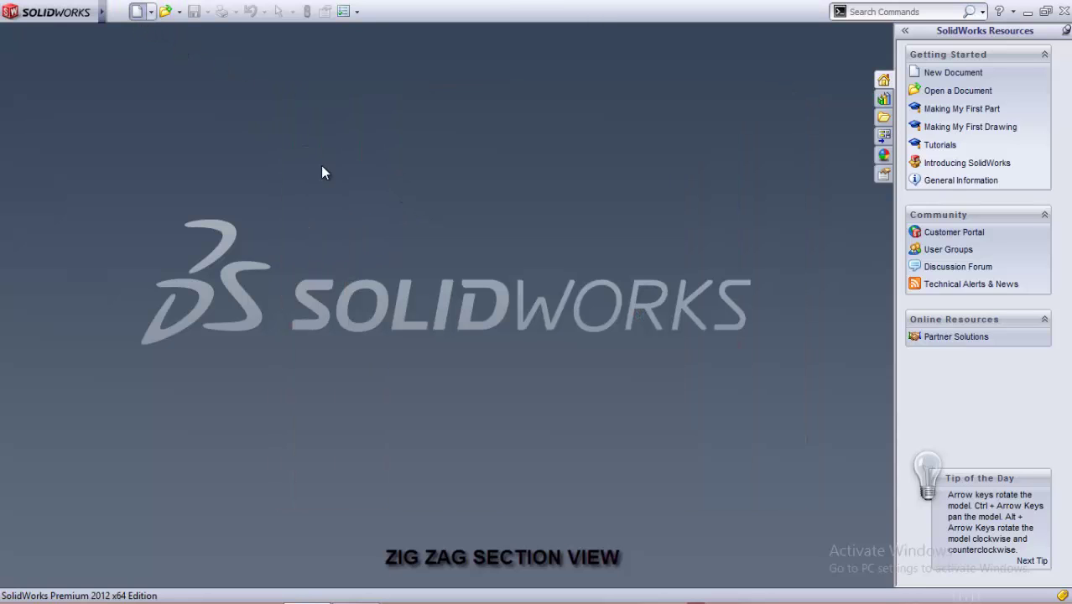
pyautogui.hotkey('ctrl', 'n')
pyautogui.click(377, 220)
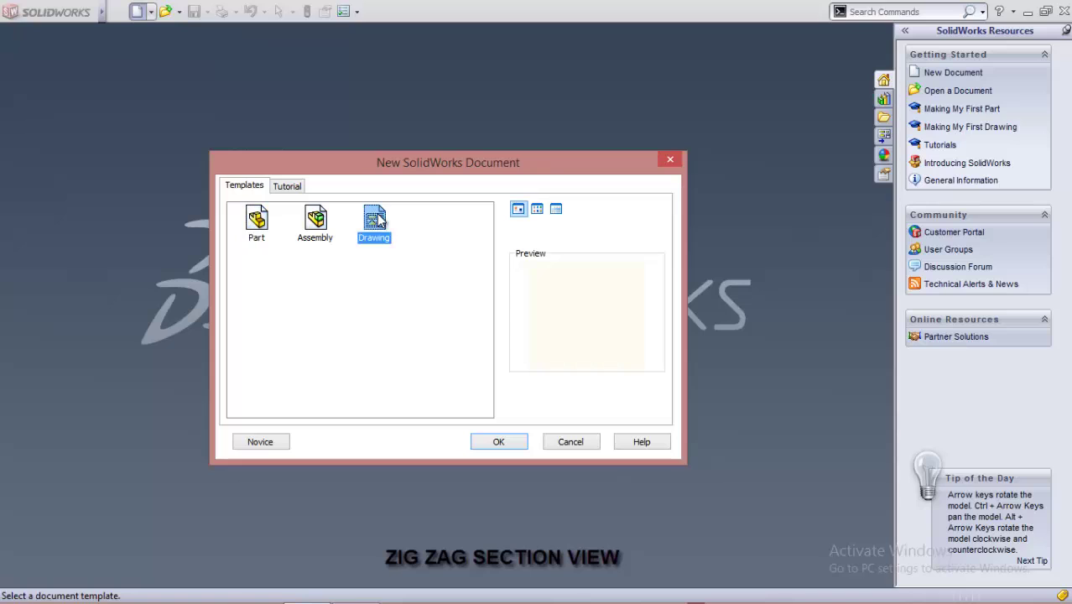
pyautogui.click(281, 443)
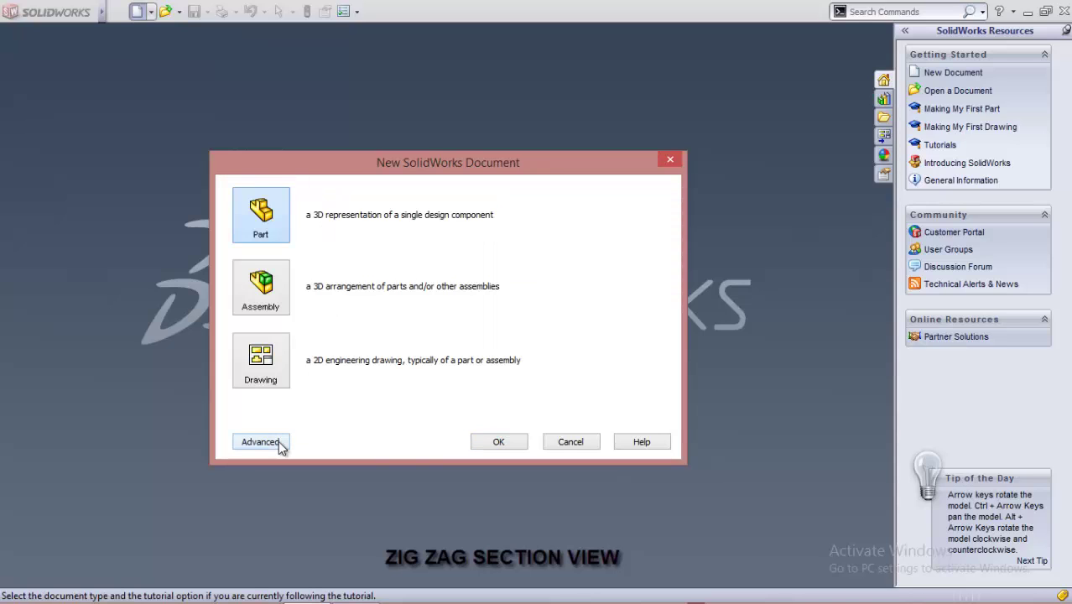
pyautogui.click(283, 364)
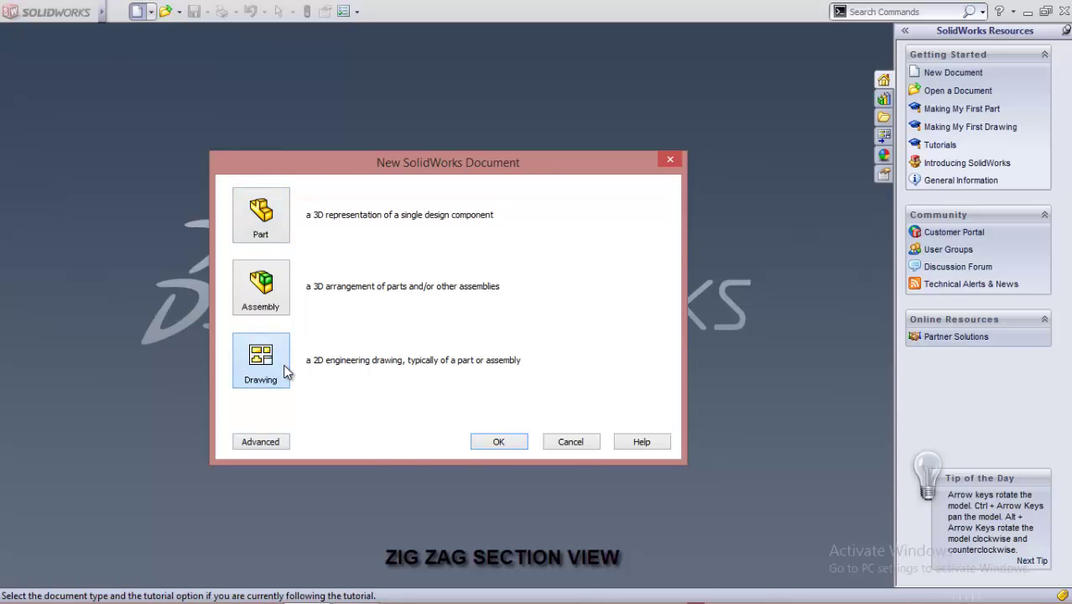
pyautogui.click(493, 444)
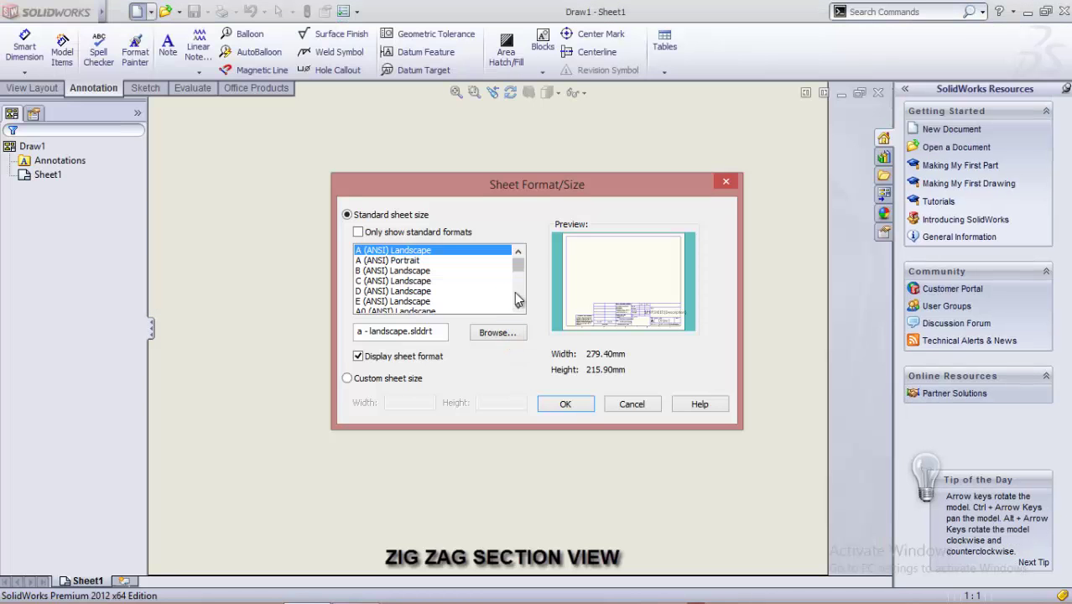
# - Choose the custom 297 × 210 mm landscape sheet format with title block
pyautogui.moveTo(520, 271); pyautogui.dragTo(521, 303)
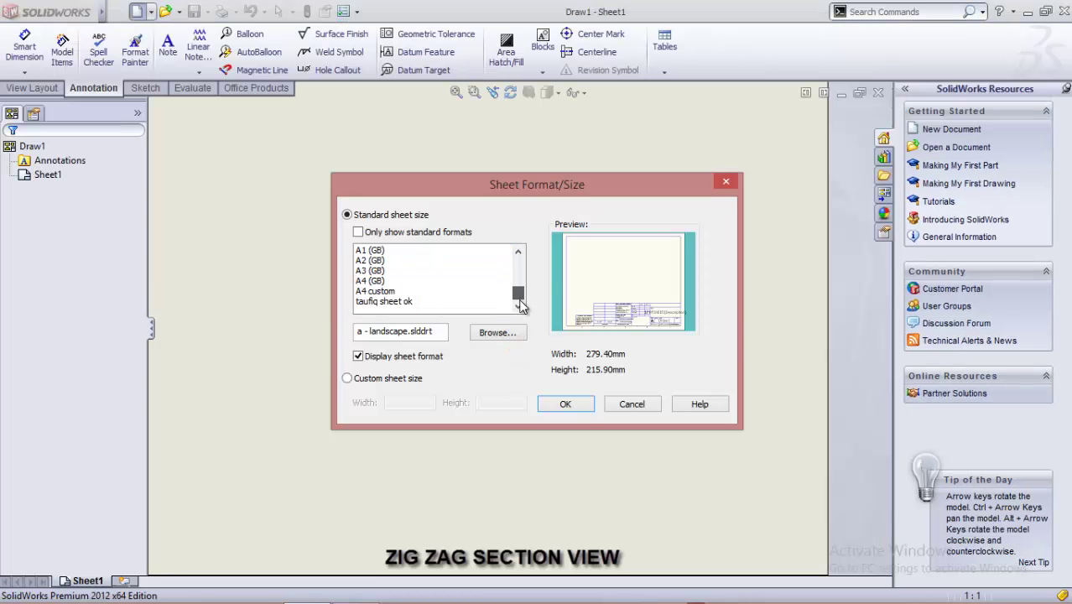
pyautogui.click(386, 301)
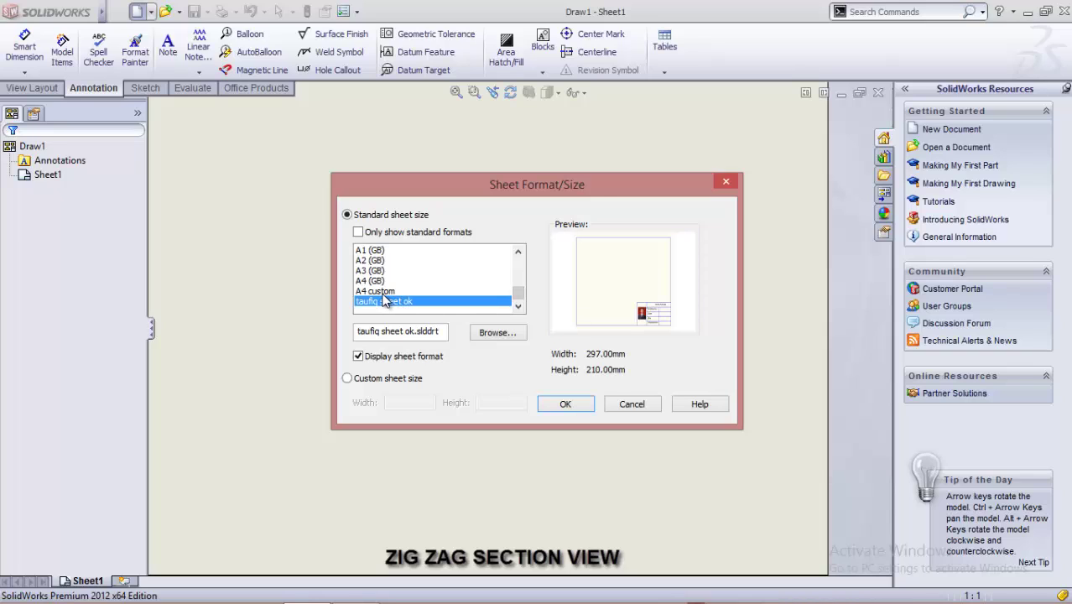
pyautogui.press('Up')
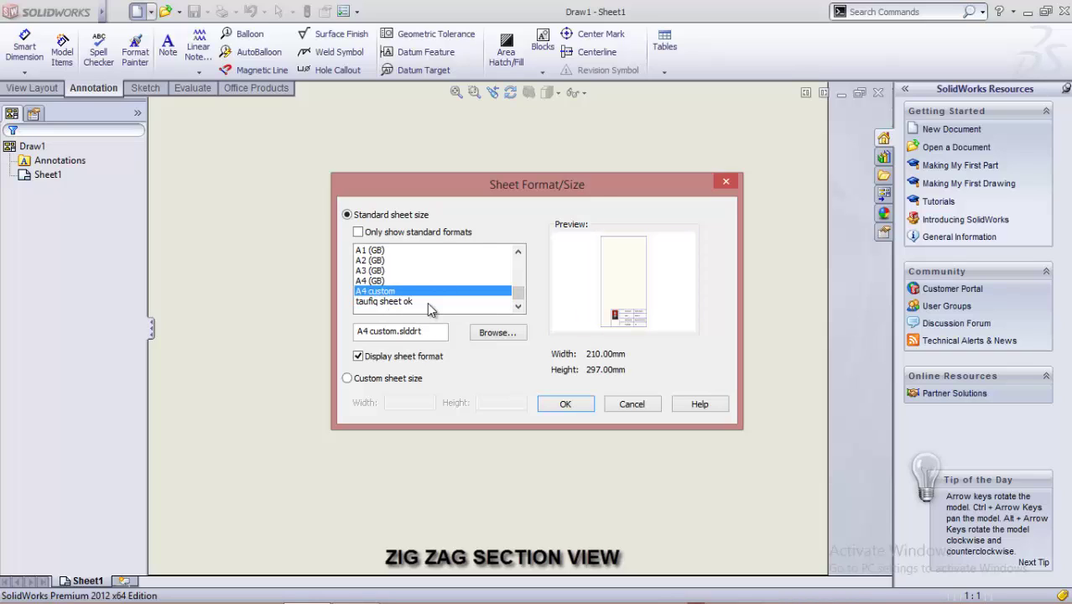
pyautogui.click(408, 302)
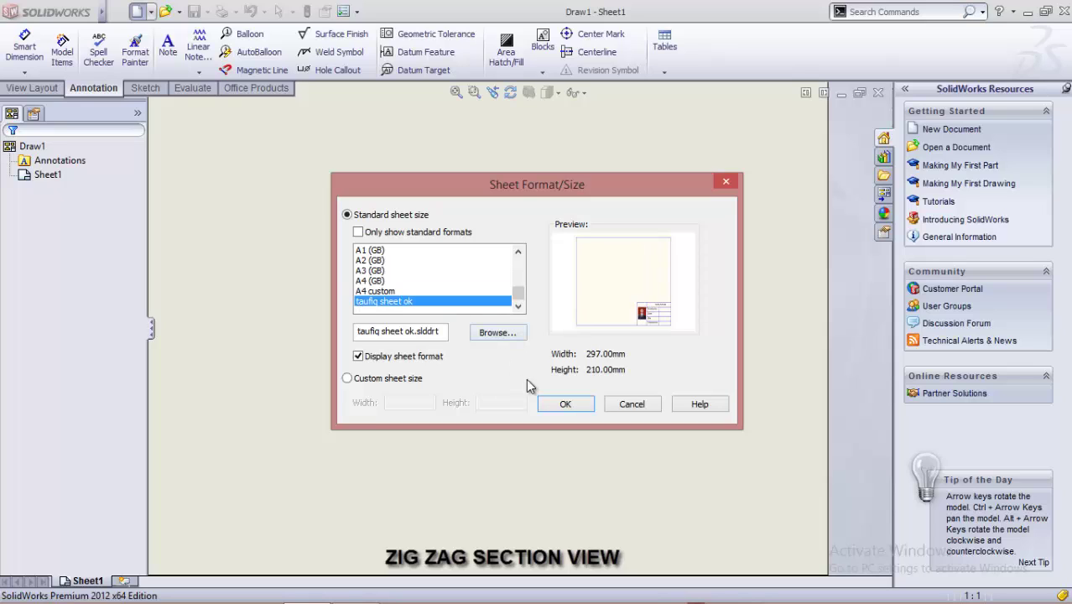
pyautogui.click(567, 404)
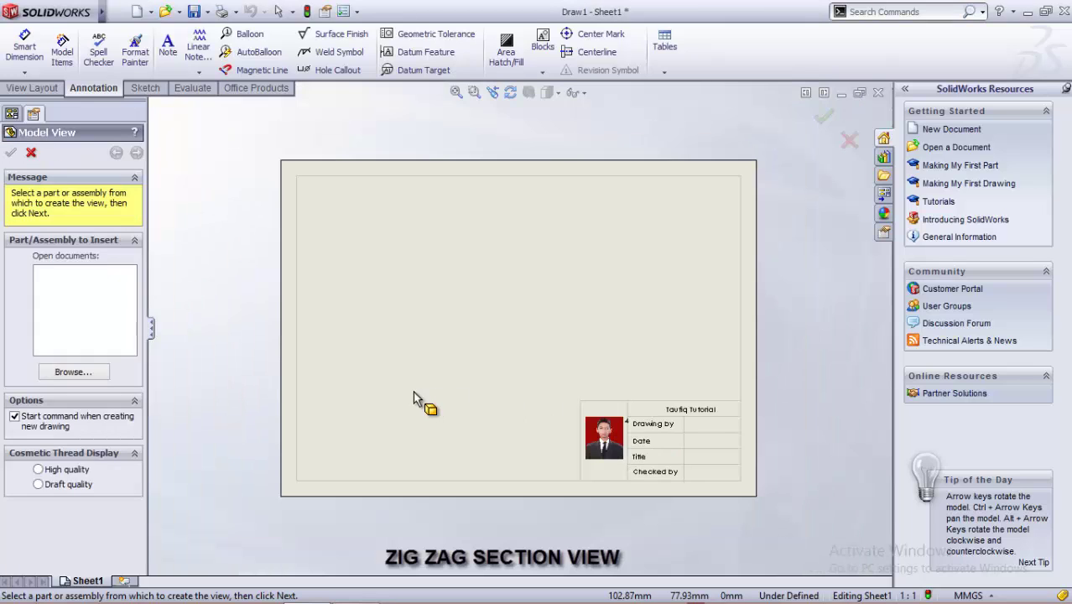
# - Load buku hijau job 5 revisi.SLDPRT from the Desktop into the View Palette
pyautogui.click(31, 153)
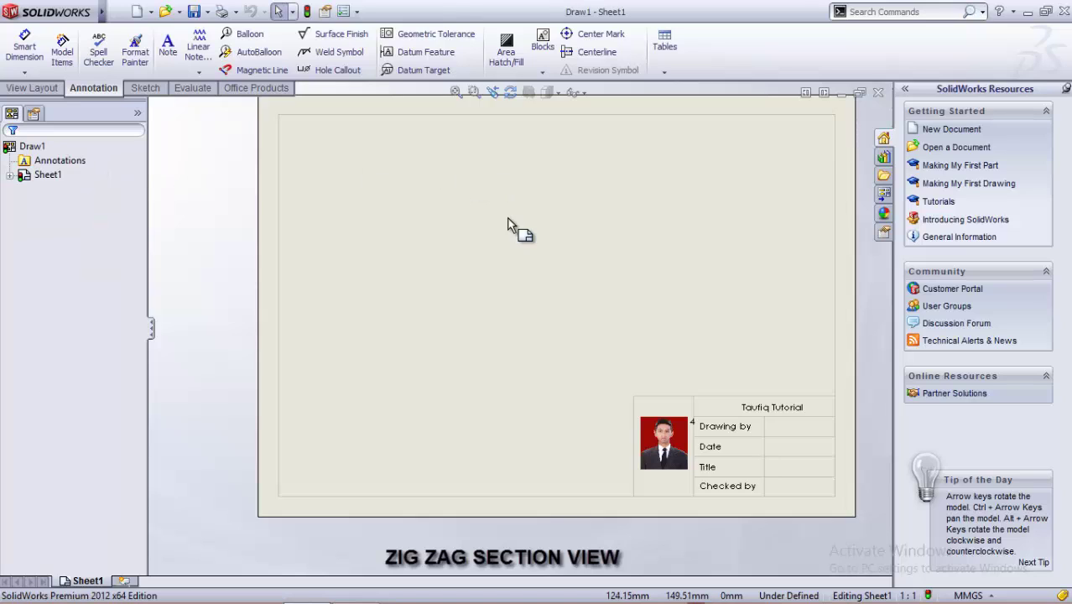
pyautogui.click(885, 194)
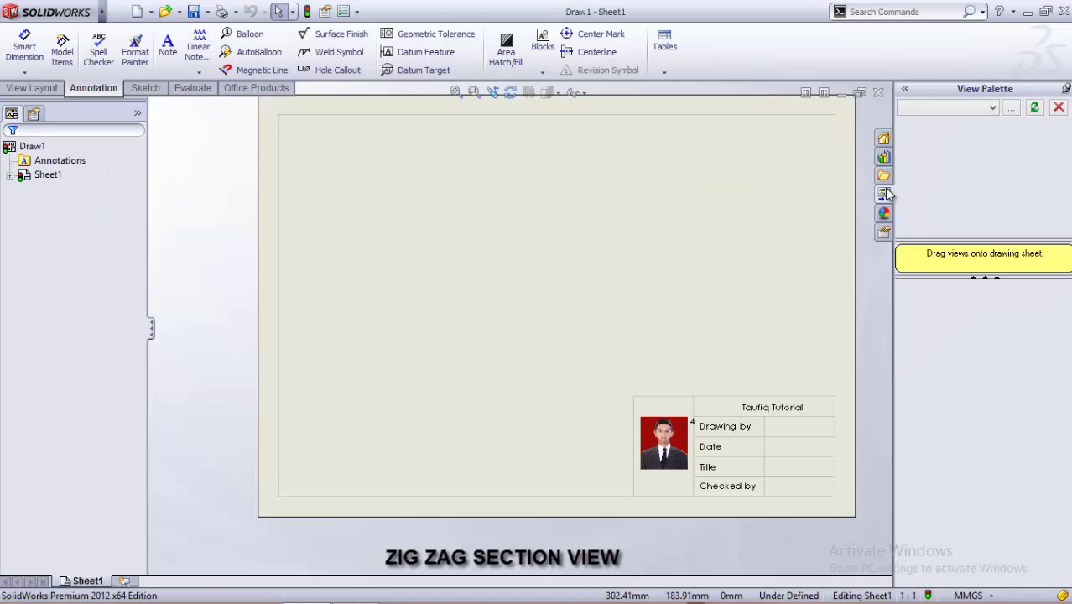
pyautogui.click(1011, 111)
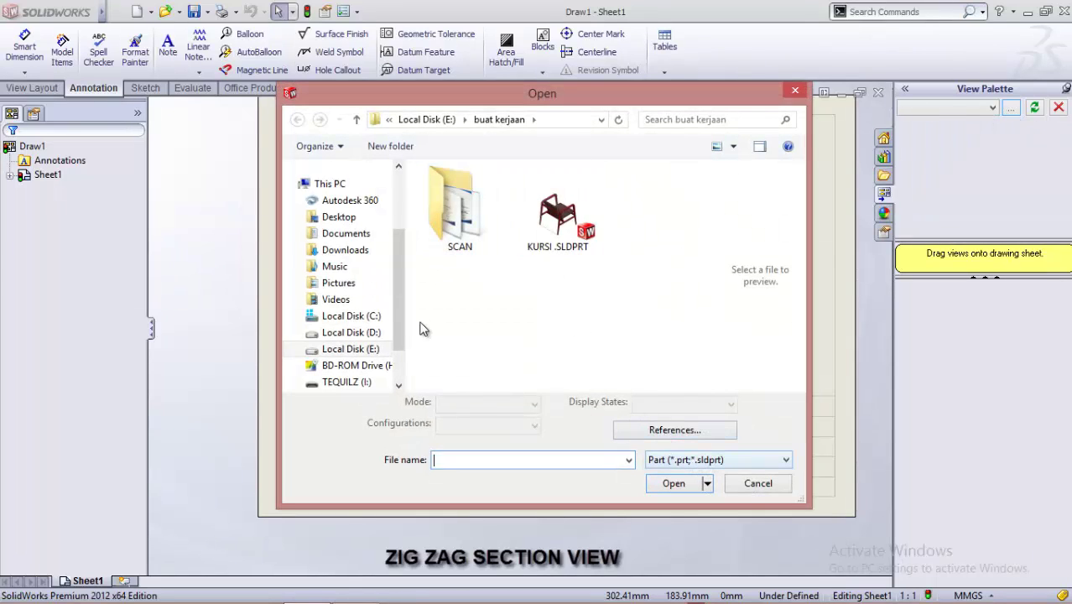
pyautogui.click(331, 217)
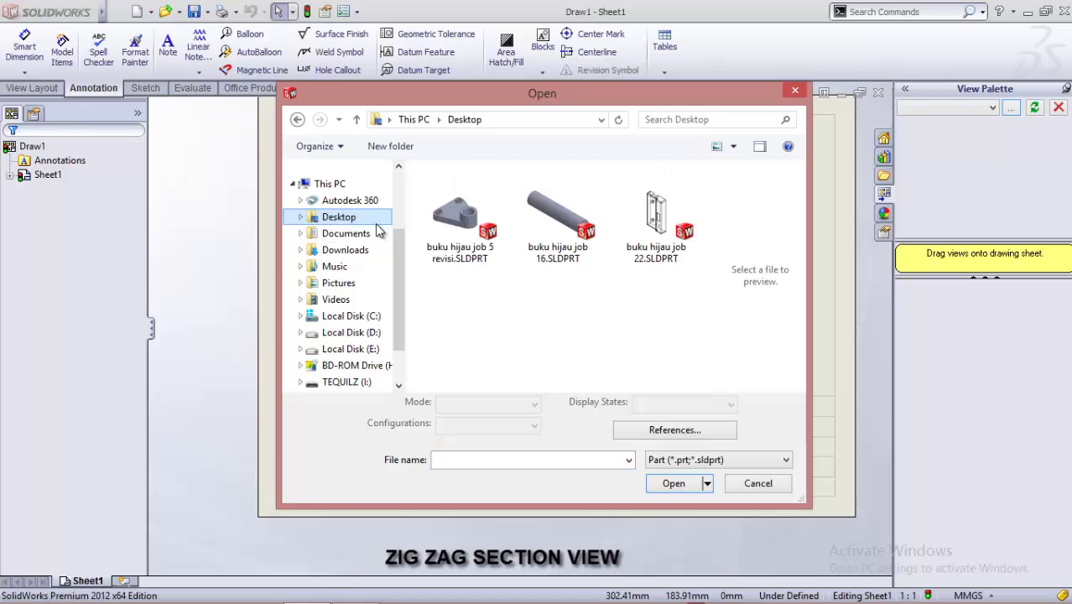
pyautogui.click(463, 219)
pyautogui.click(667, 484)
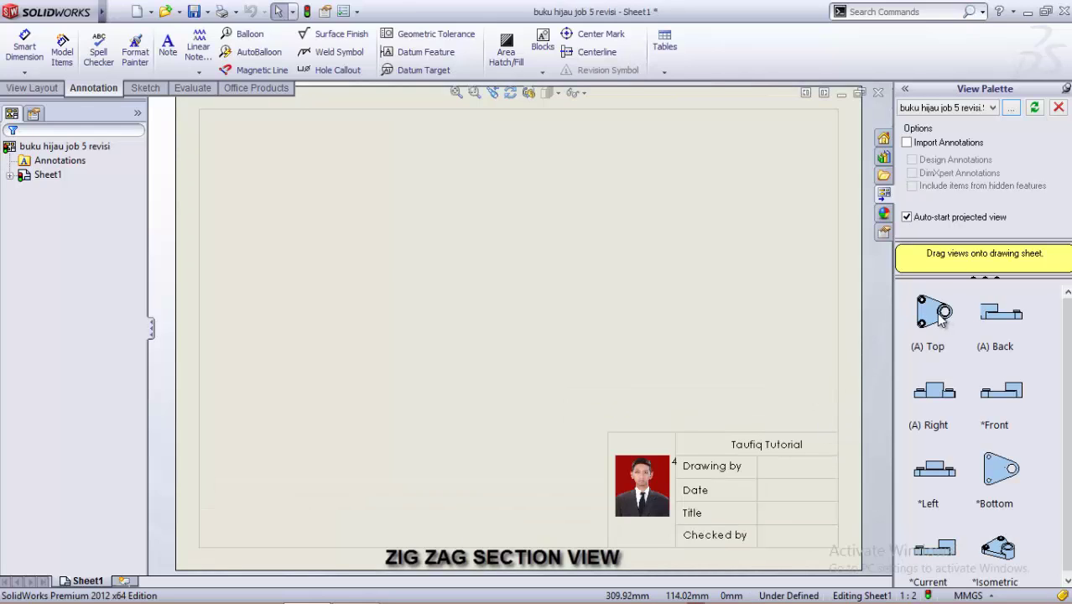
# - Drop the (A) Top view from the View Palette onto the sheet's upper left as Drawing View1
pyautogui.moveTo(942, 315); pyautogui.dragTo(537, 282)
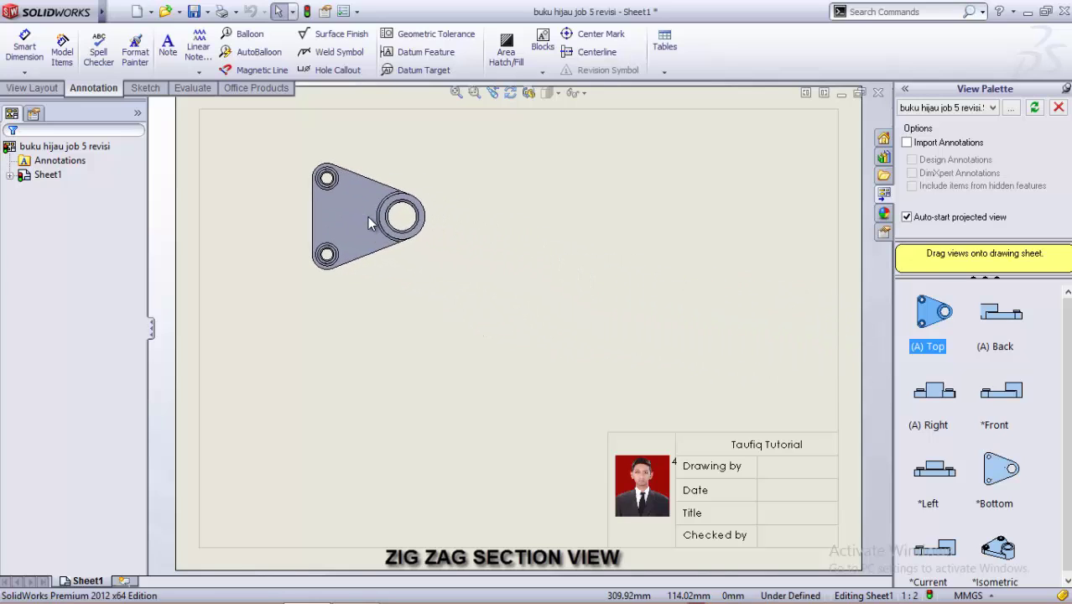
pyautogui.moveTo(536, 283); pyautogui.dragTo(367, 216)
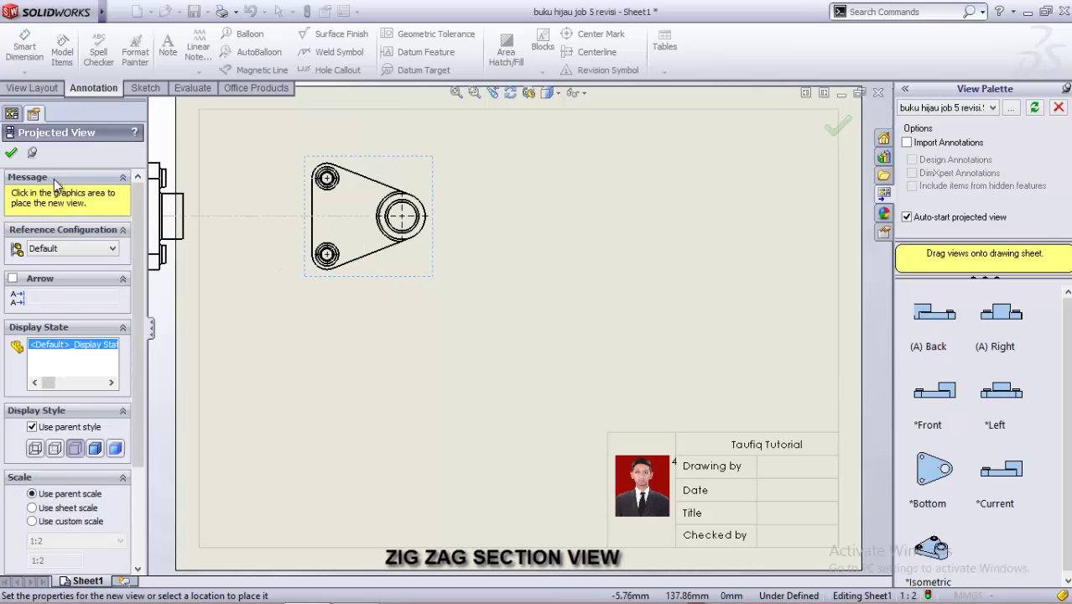
pyautogui.click(11, 153)
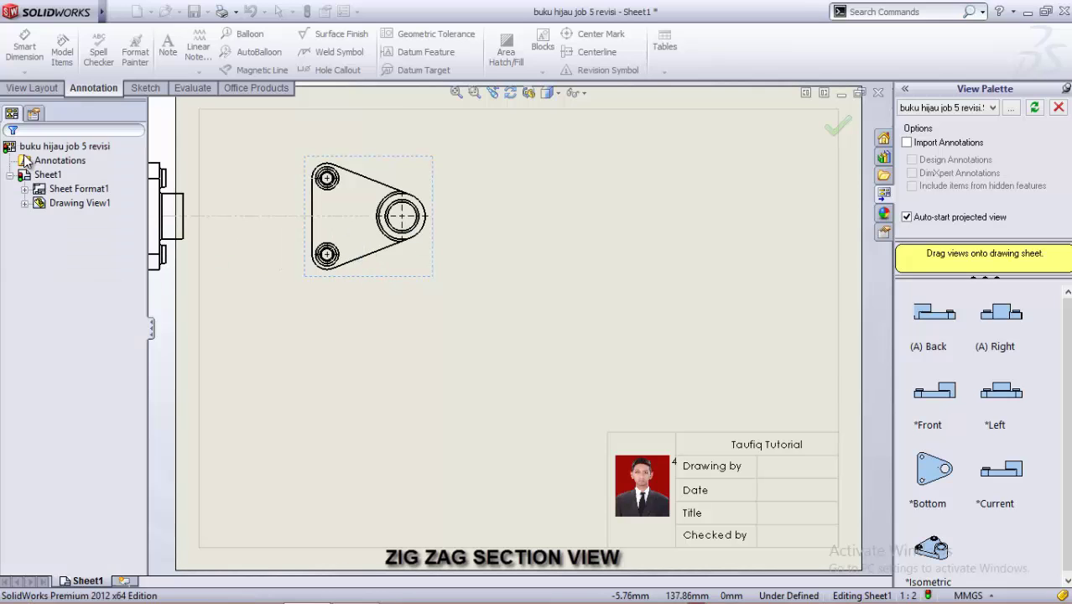
pyautogui.click(356, 285)
# - Show hidden lines in the top view, give it a custom 1:1 scale, and shift it down-left
pyautogui.click(356, 286)
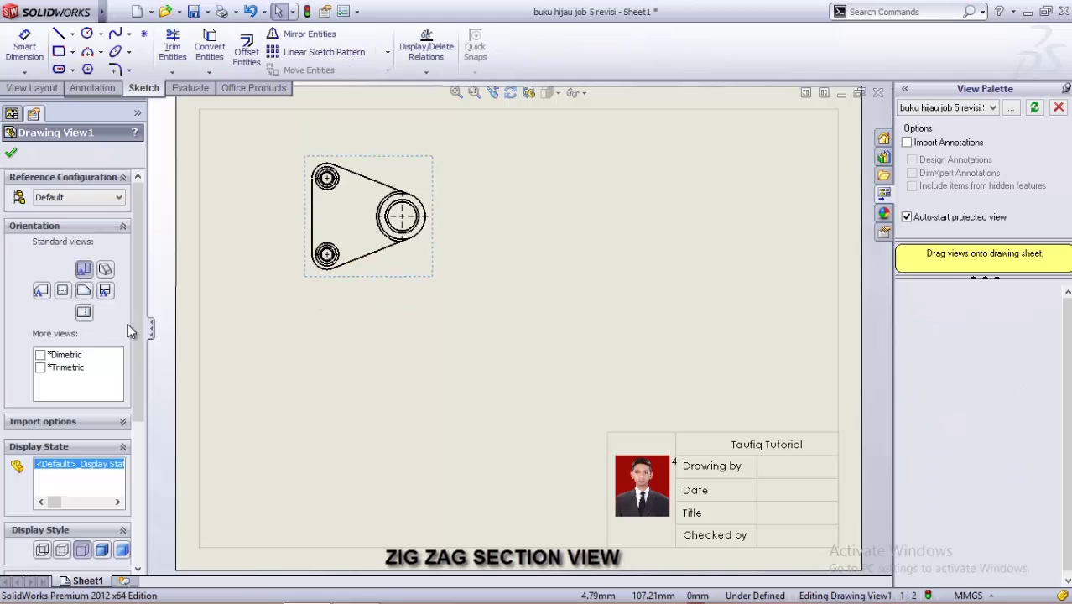
pyautogui.moveTo(139, 327); pyautogui.dragTo(131, 461)
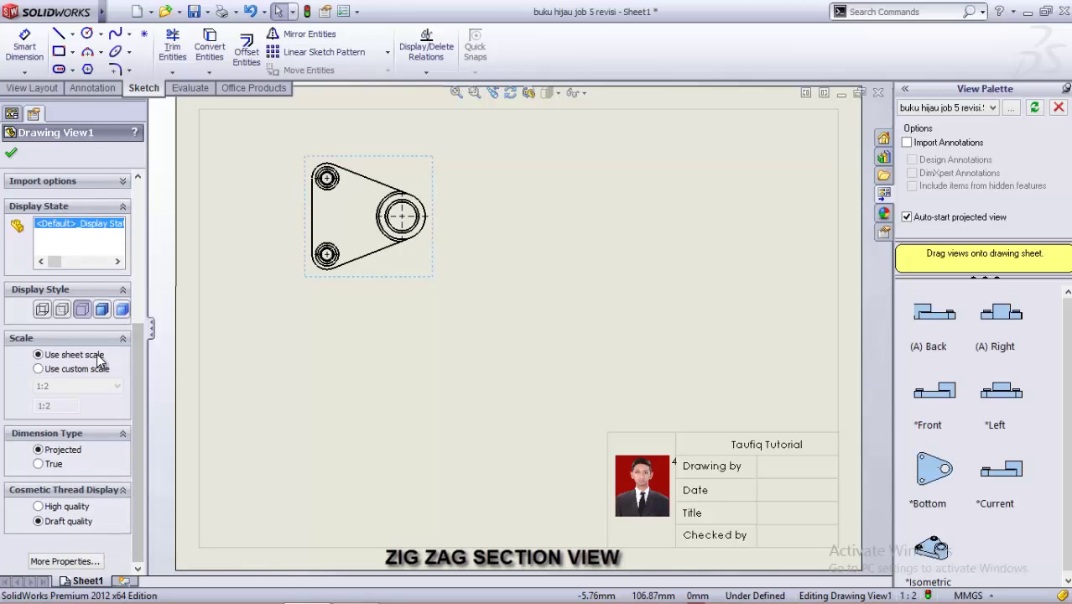
pyautogui.click(61, 311)
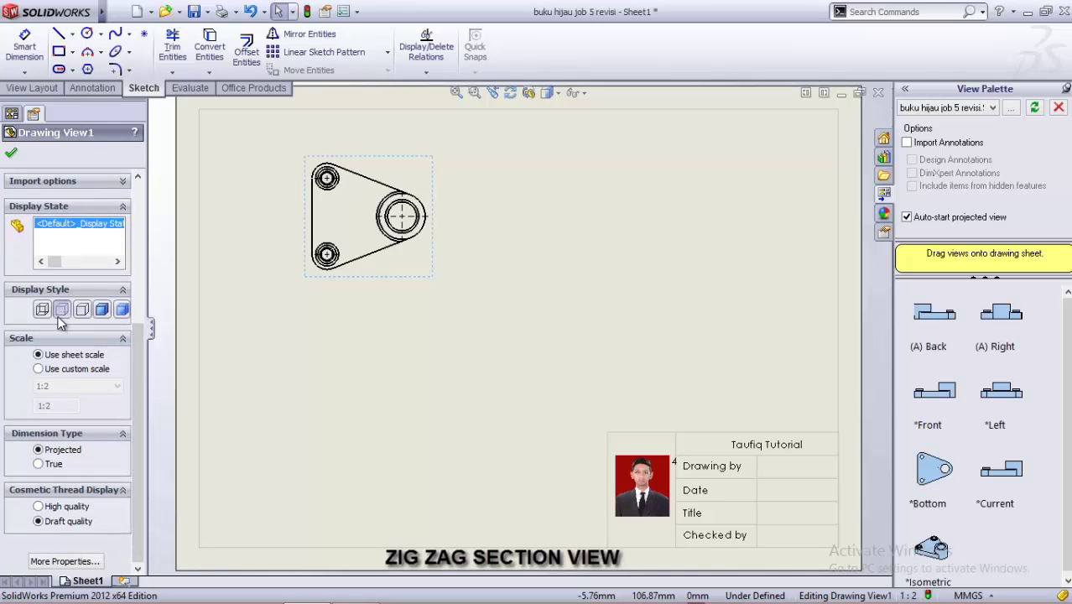
pyautogui.click(59, 371)
pyautogui.click(78, 384)
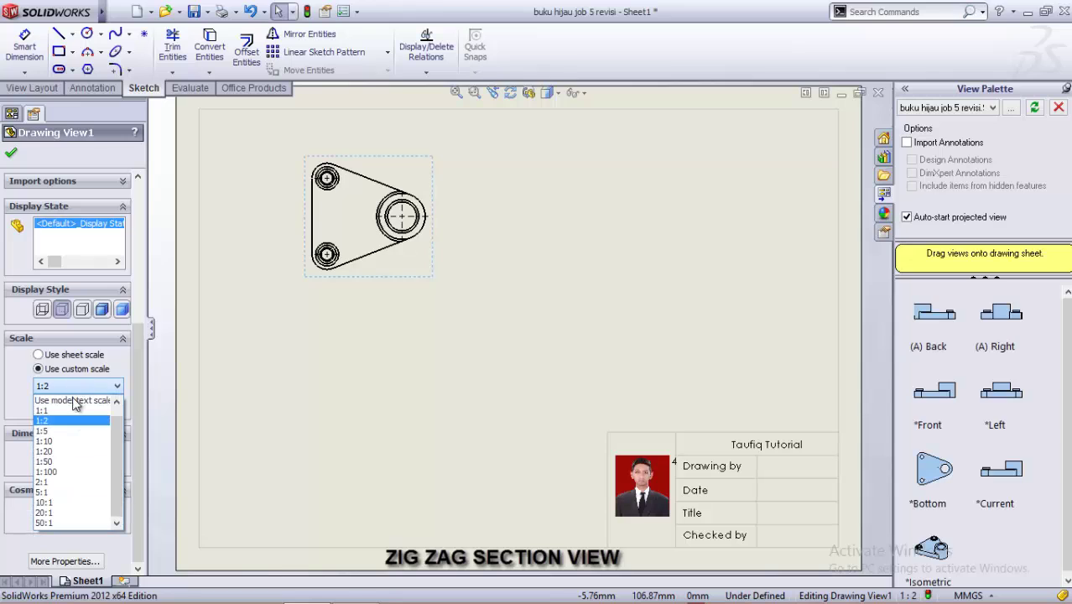
pyautogui.click(69, 411)
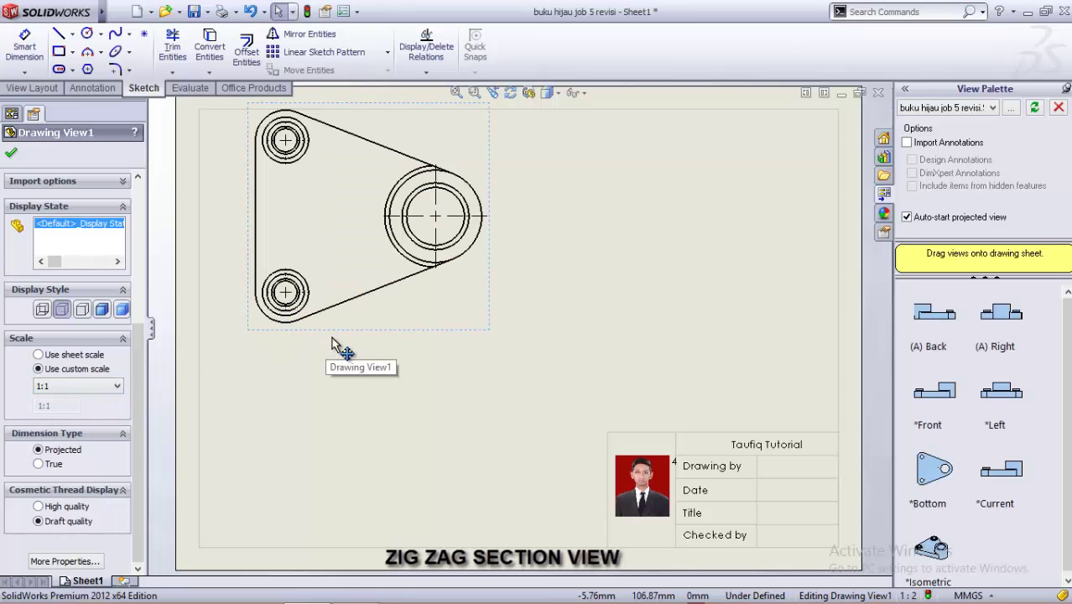
pyautogui.click(13, 155)
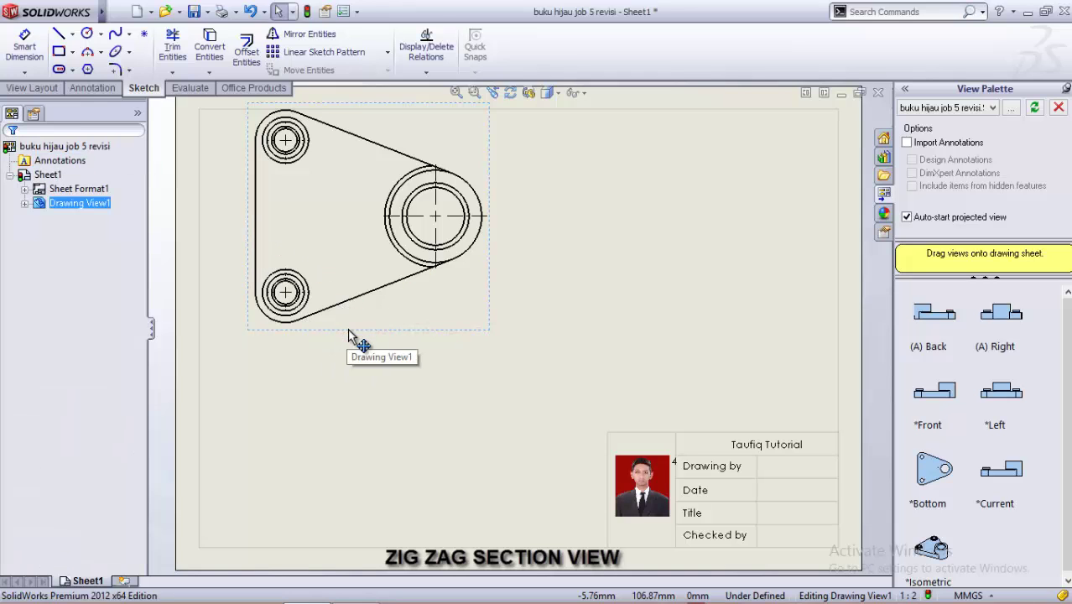
pyautogui.moveTo(351, 333); pyautogui.dragTo(339, 364)
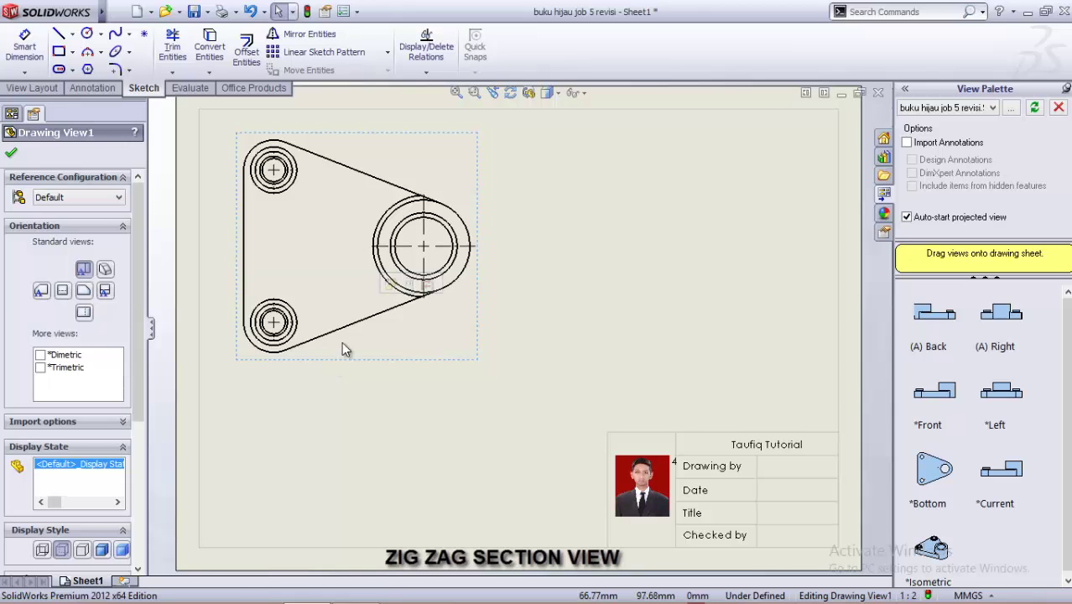
# - Sketch a horizontal-vertical-horizontal cutting line through the upper hole and large boss centres
pyautogui.click(12, 155)
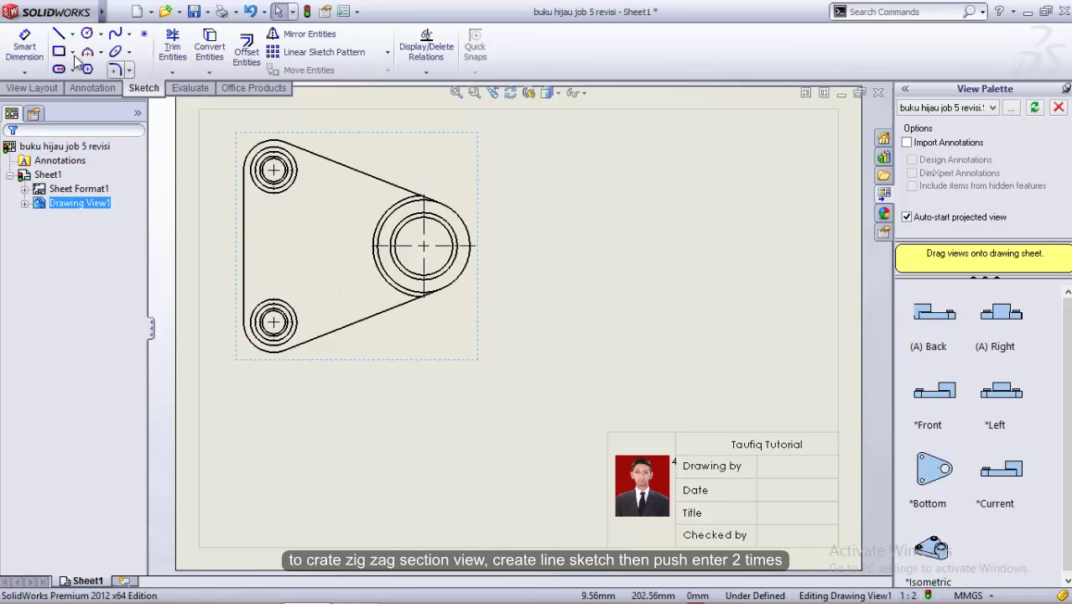
pyautogui.click(58, 35)
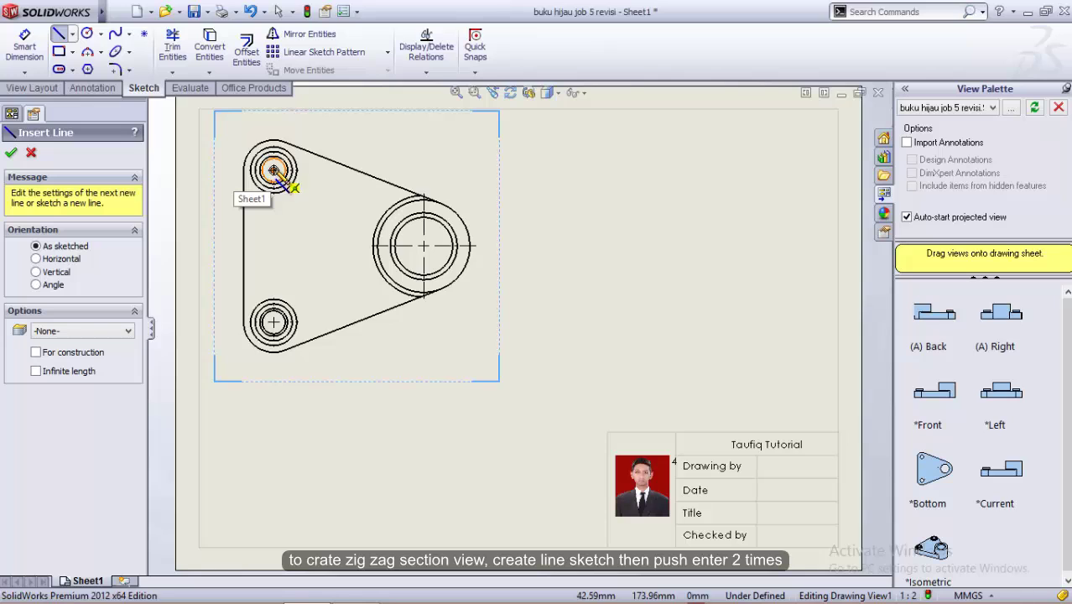
pyautogui.click(222, 171)
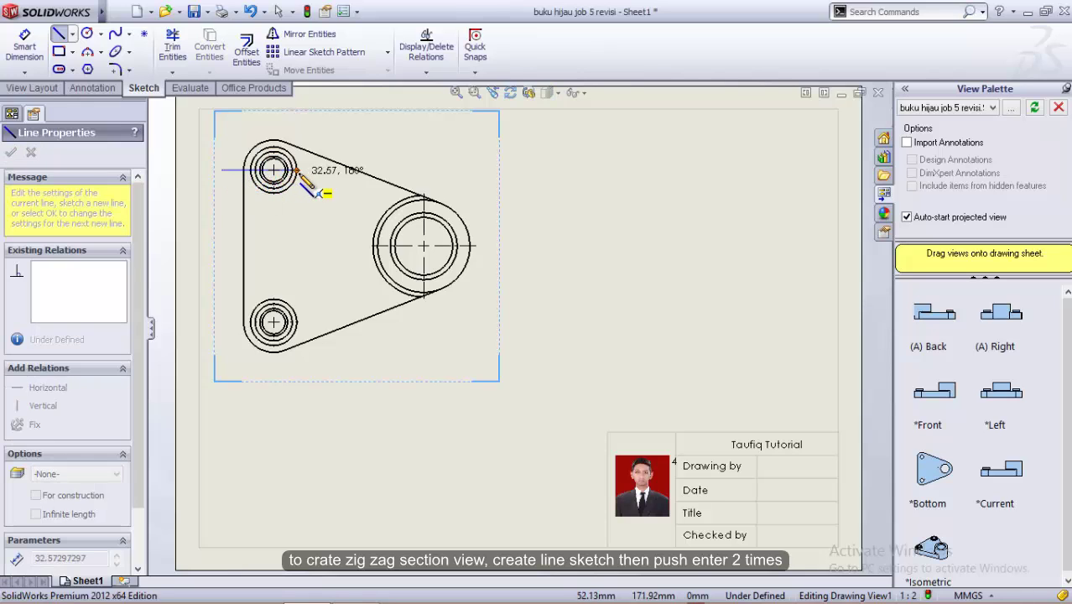
pyautogui.click(309, 171)
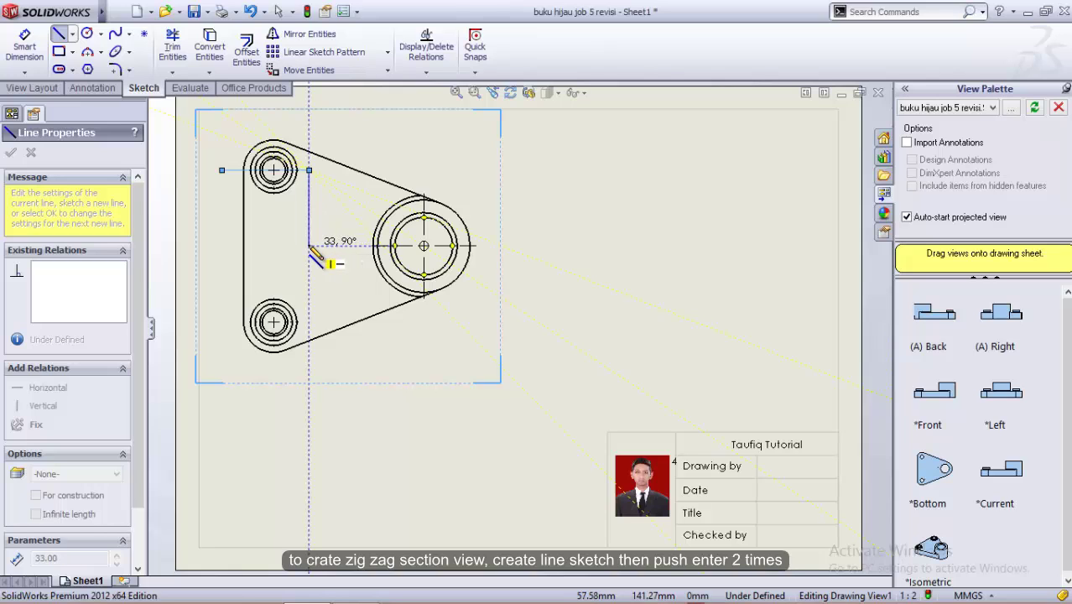
pyautogui.click(310, 246)
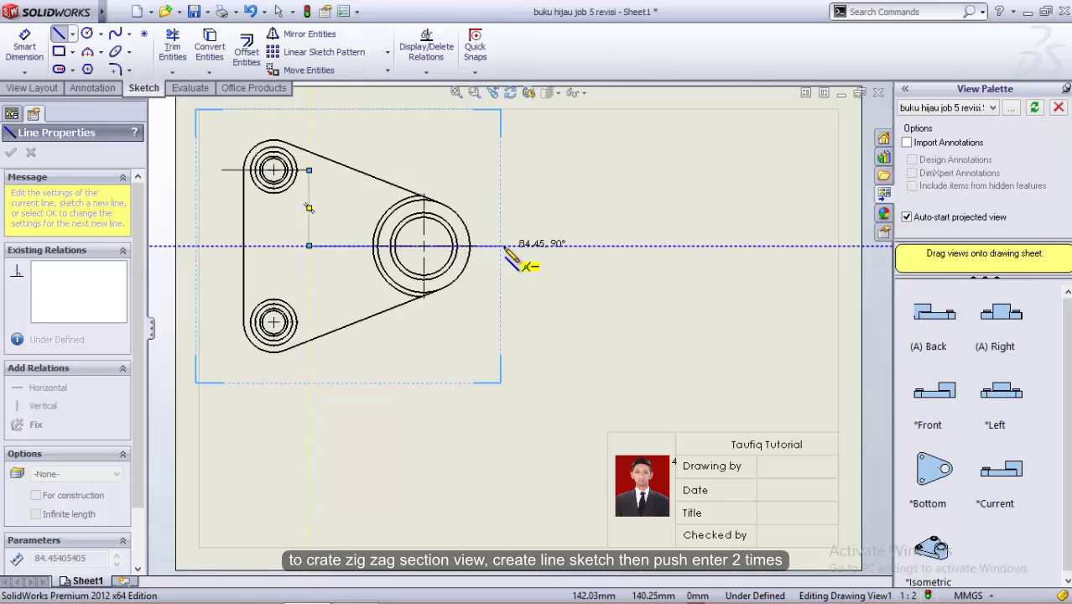
pyautogui.click(503, 247)
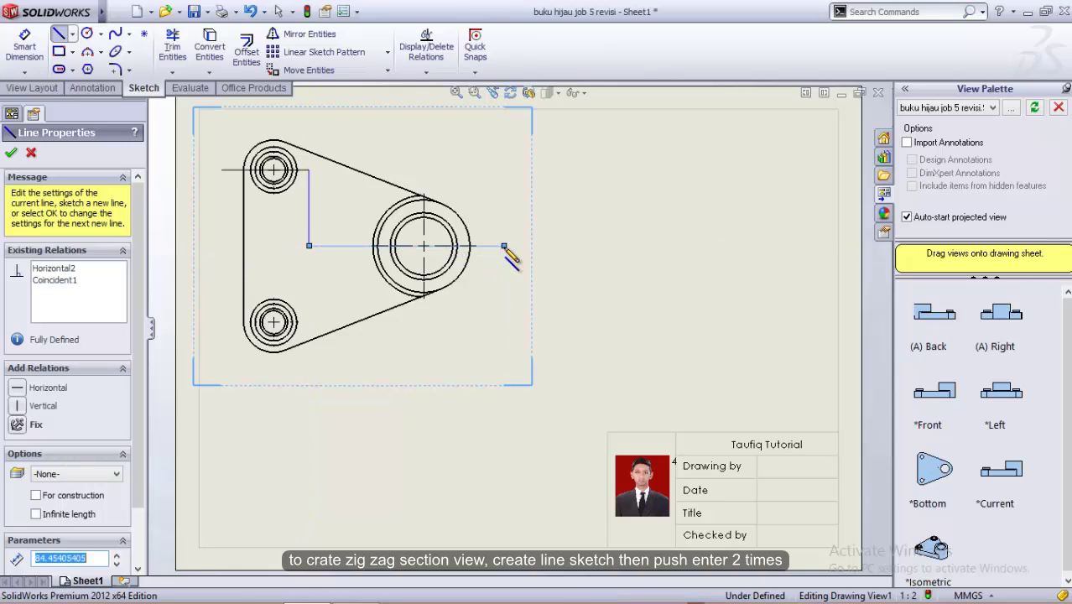
pyautogui.press('Return')
pyautogui.press('Return')
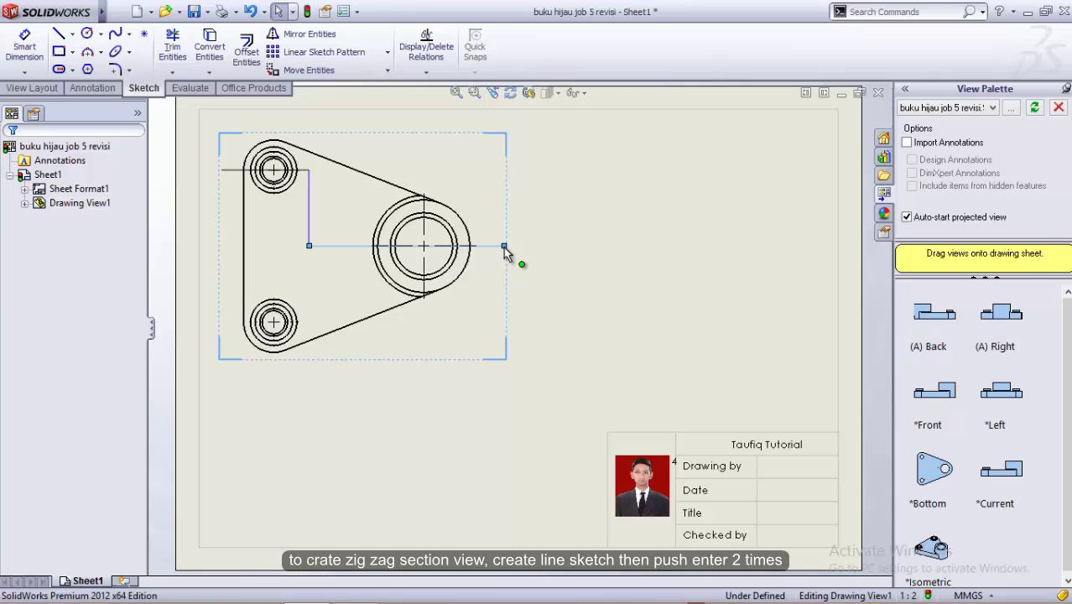
pyautogui.click(50, 92)
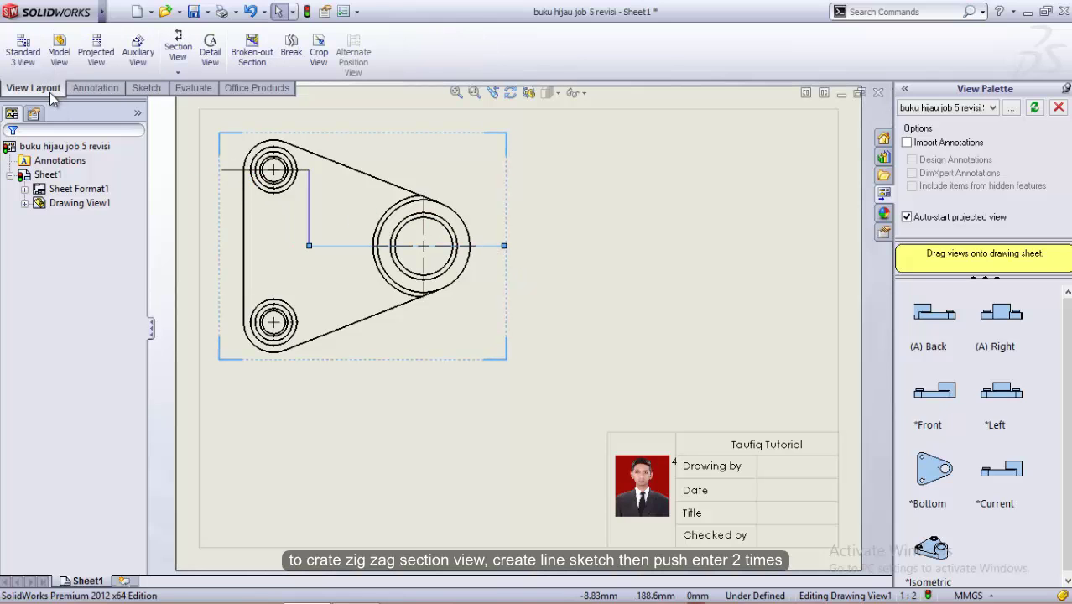
pyautogui.click(178, 50)
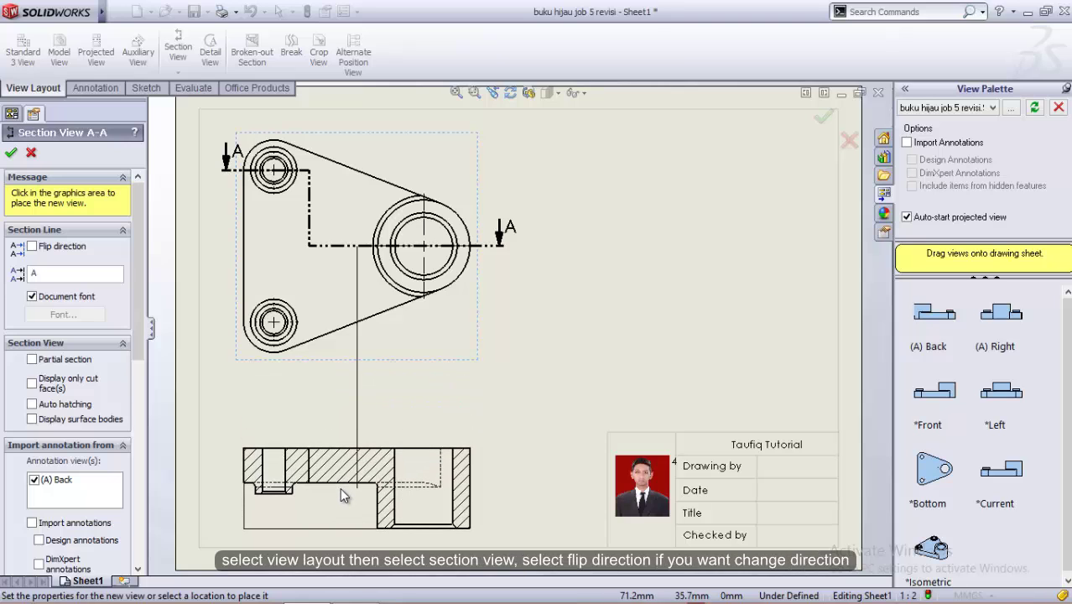
# - Drop section view A-A beneath the top view with Flip direction checked
pyautogui.click(340, 488)
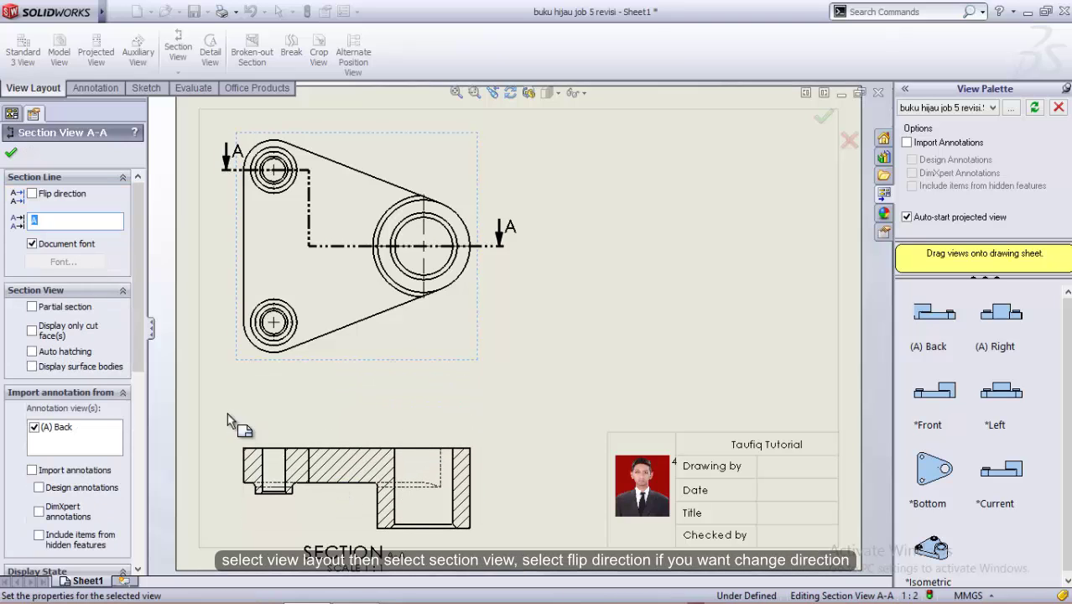
pyautogui.click(32, 194)
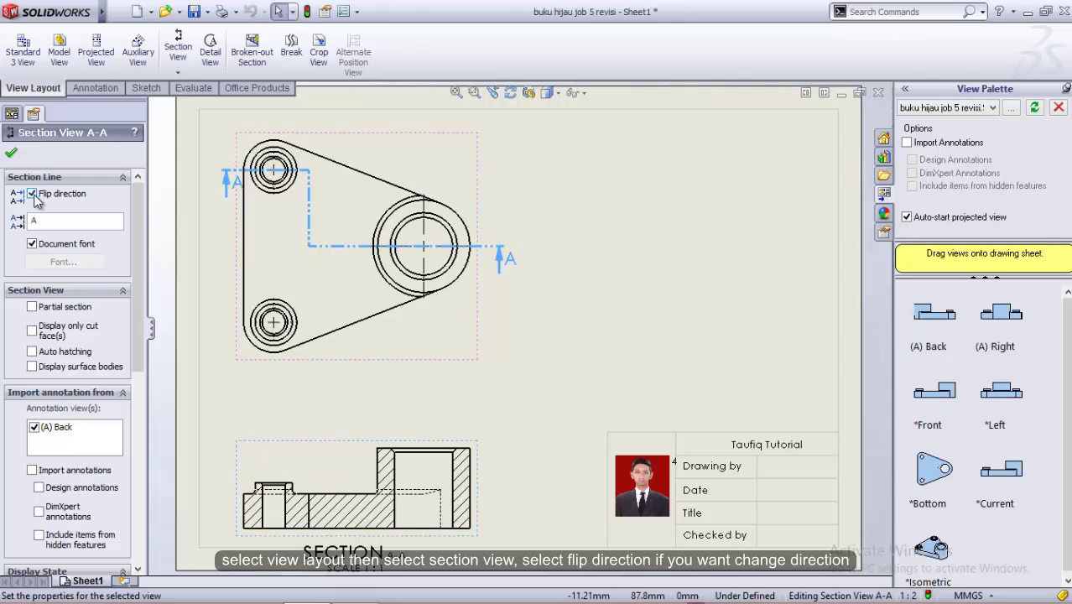
pyautogui.click(11, 155)
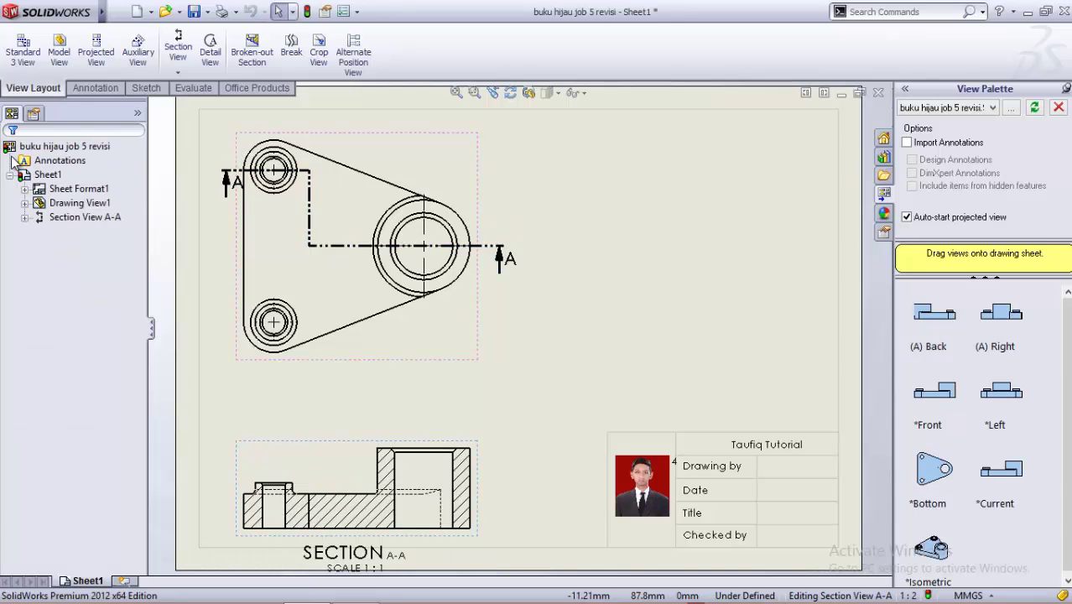
# - Nudge the top view (Drawing View1) up slightly
pyautogui.click(333, 136)
pyautogui.press('Up')
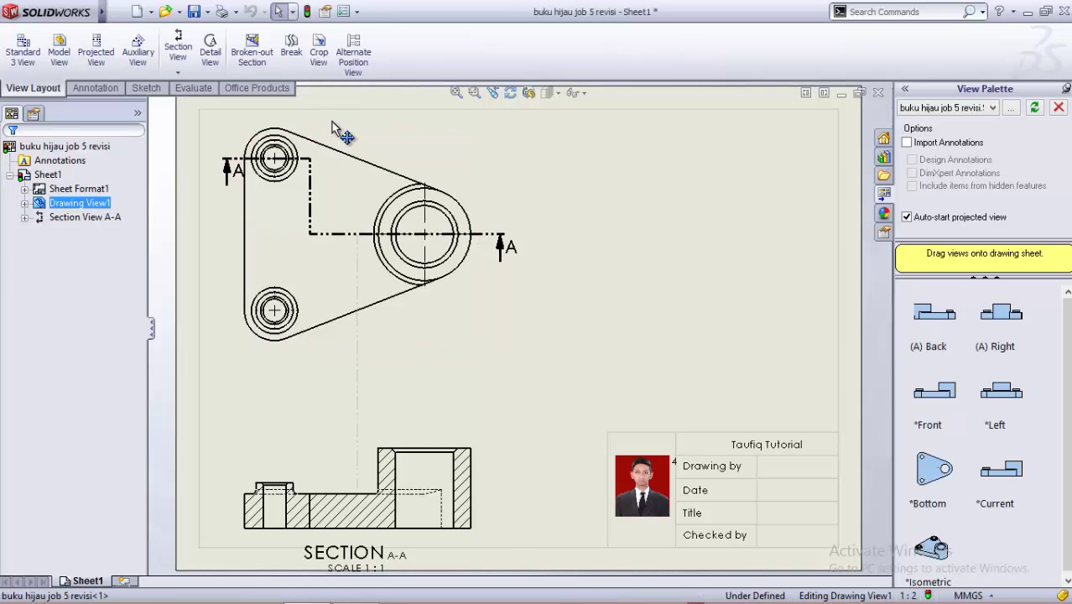
pyautogui.click(354, 294)
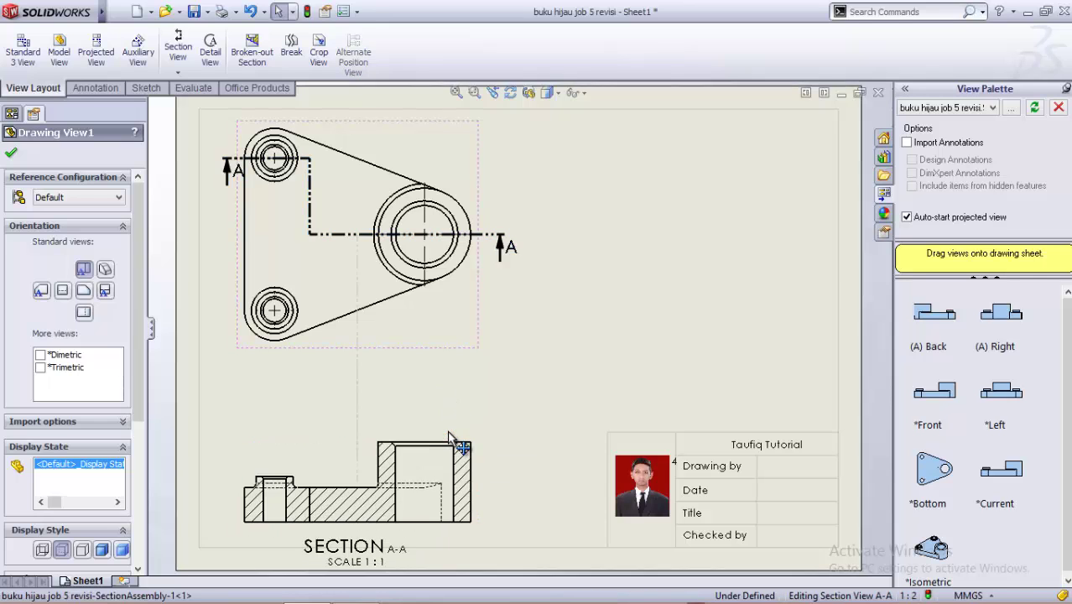
# - Reposition section view A-A and move its SECTION A-A, SCALE 1:1 label above it
pyautogui.moveTo(454, 444); pyautogui.dragTo(451, 422)
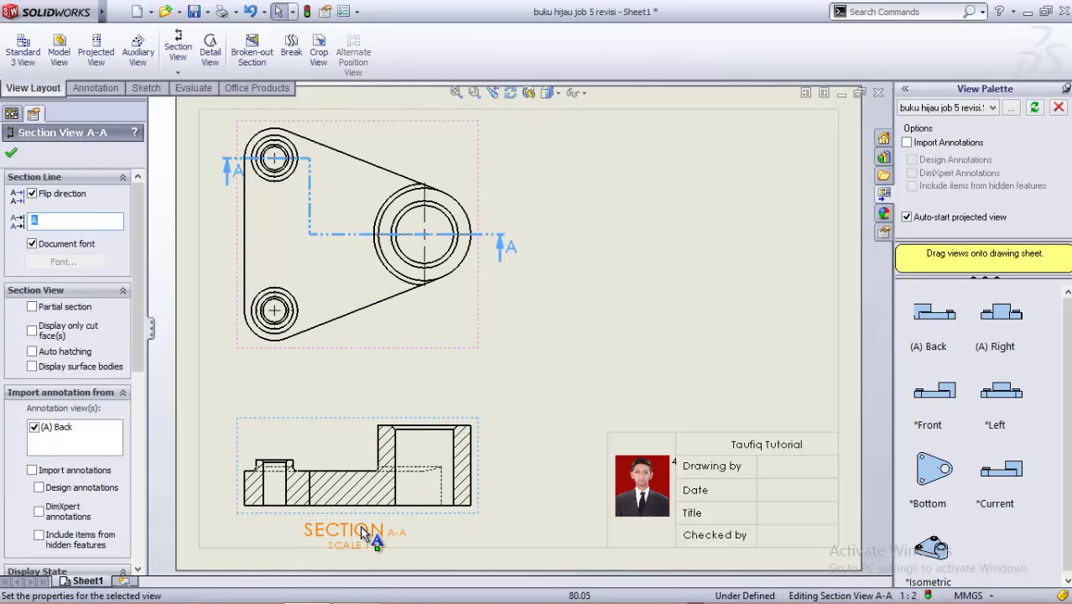
pyautogui.moveTo(363, 507); pyautogui.dragTo(350, 385)
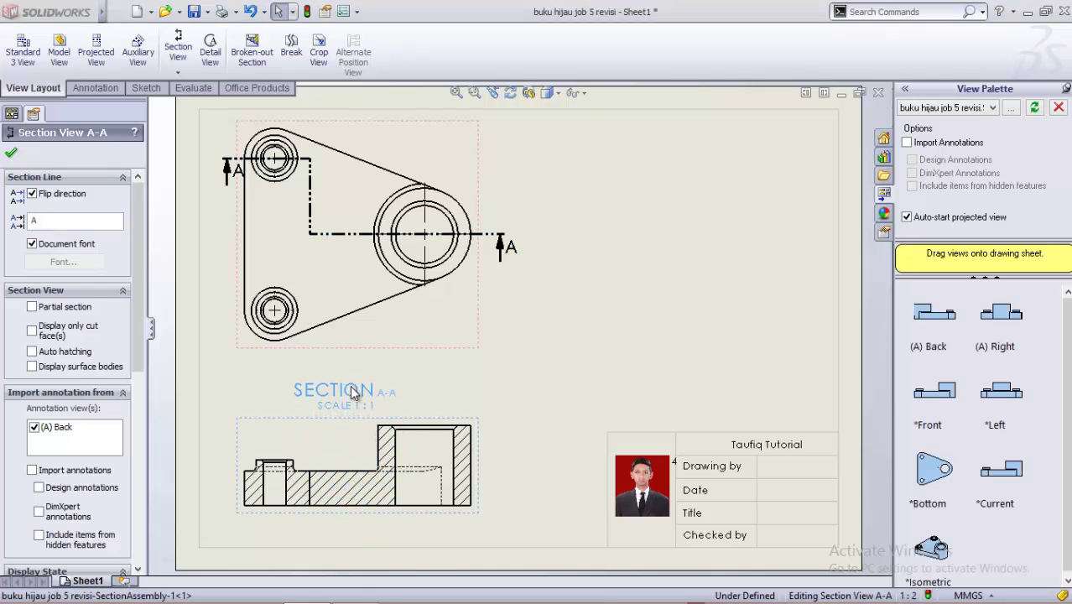
pyautogui.moveTo(442, 425); pyautogui.dragTo(432, 447)
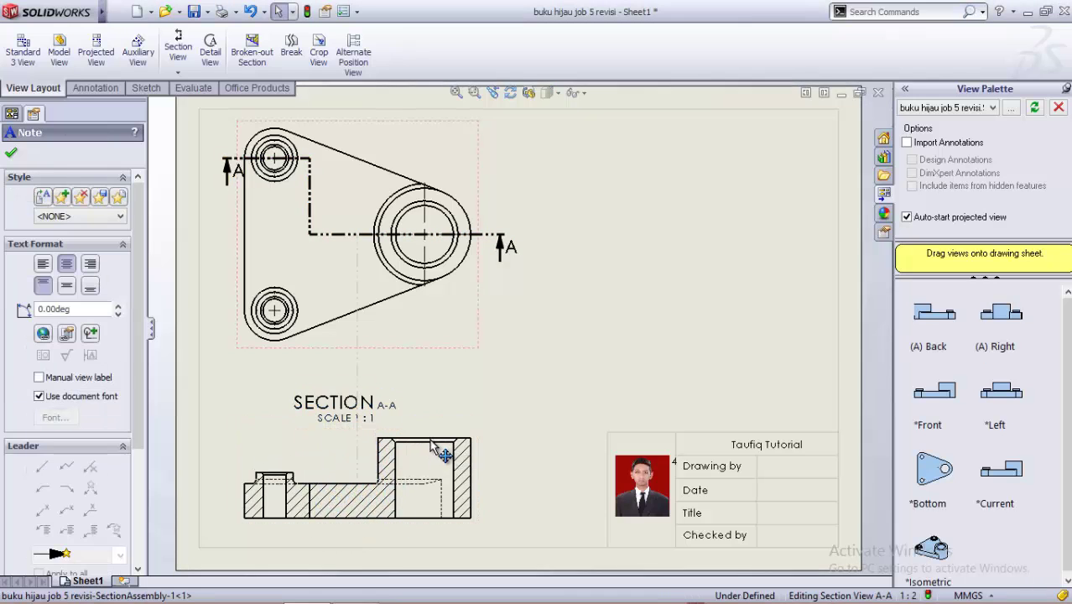
pyautogui.click(422, 432)
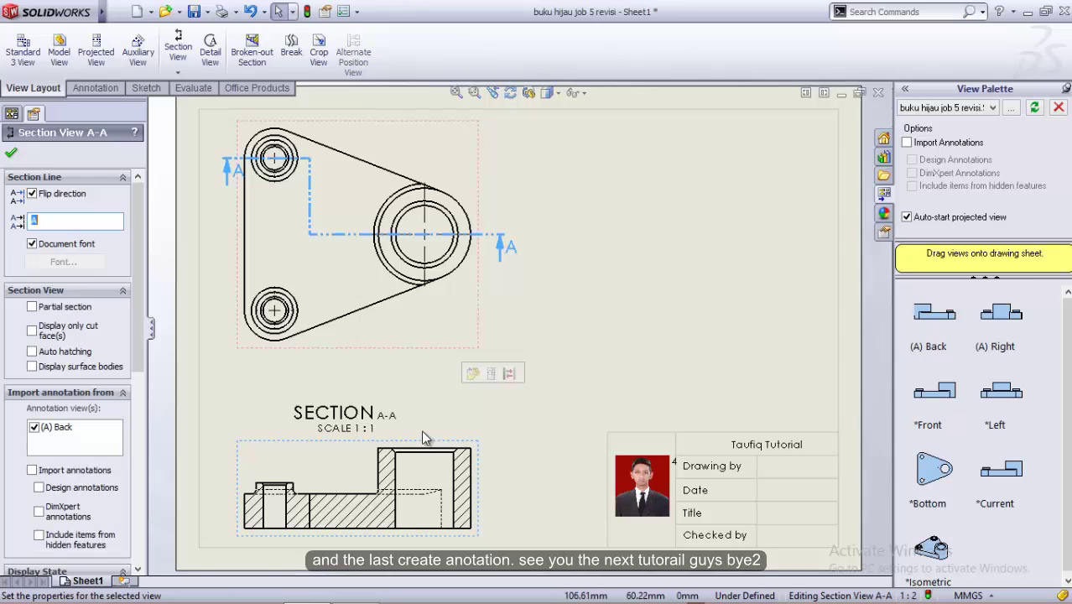
pyautogui.click(605, 270)
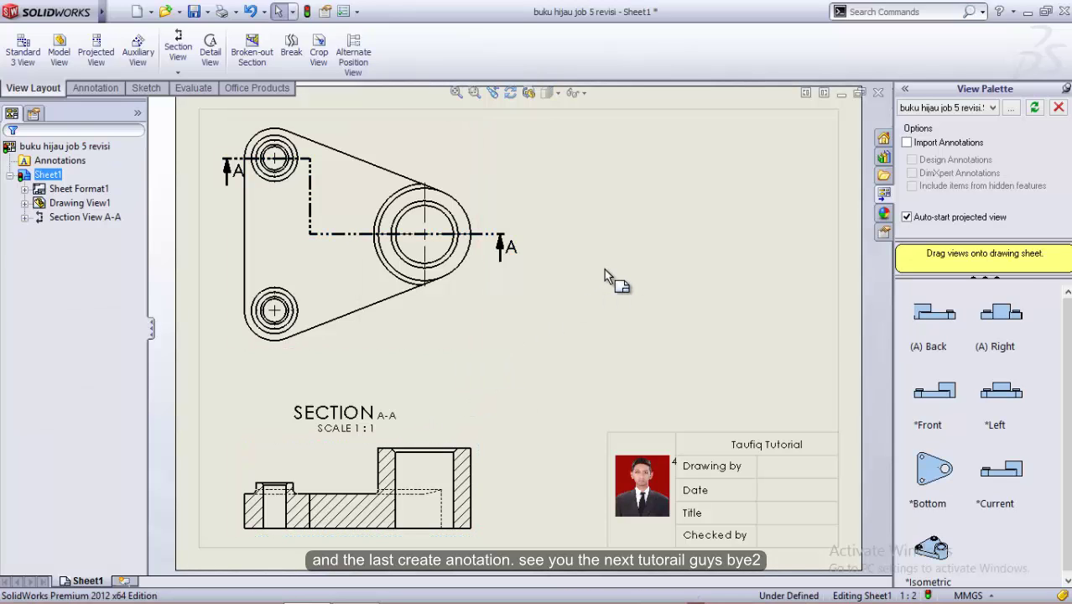
# - With Smart Dimension, pick the top view's left edge and the large circle
pyautogui.click(108, 89)
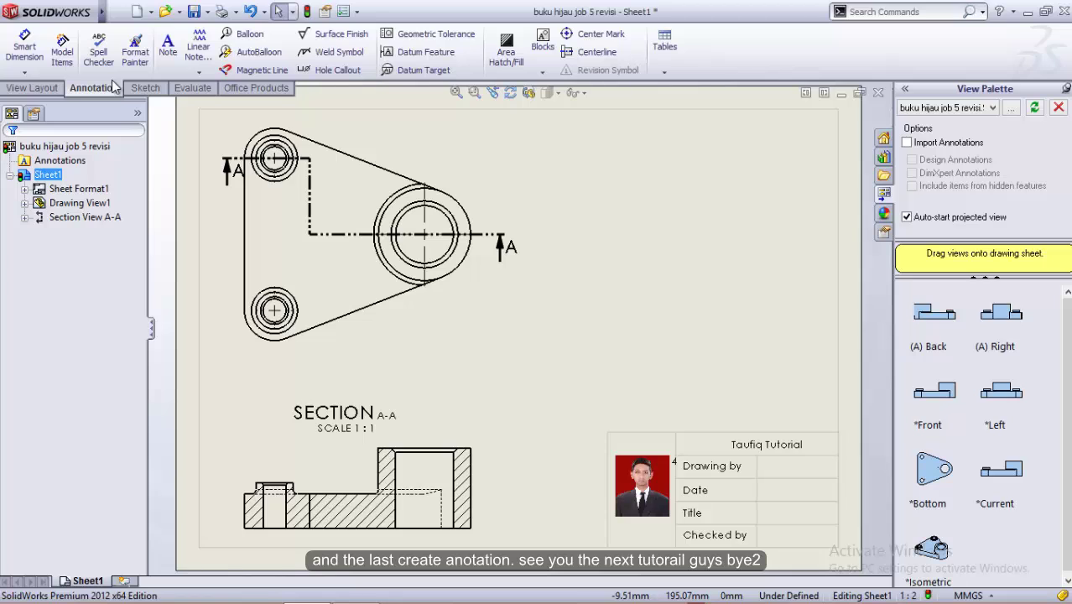
pyautogui.click(25, 46)
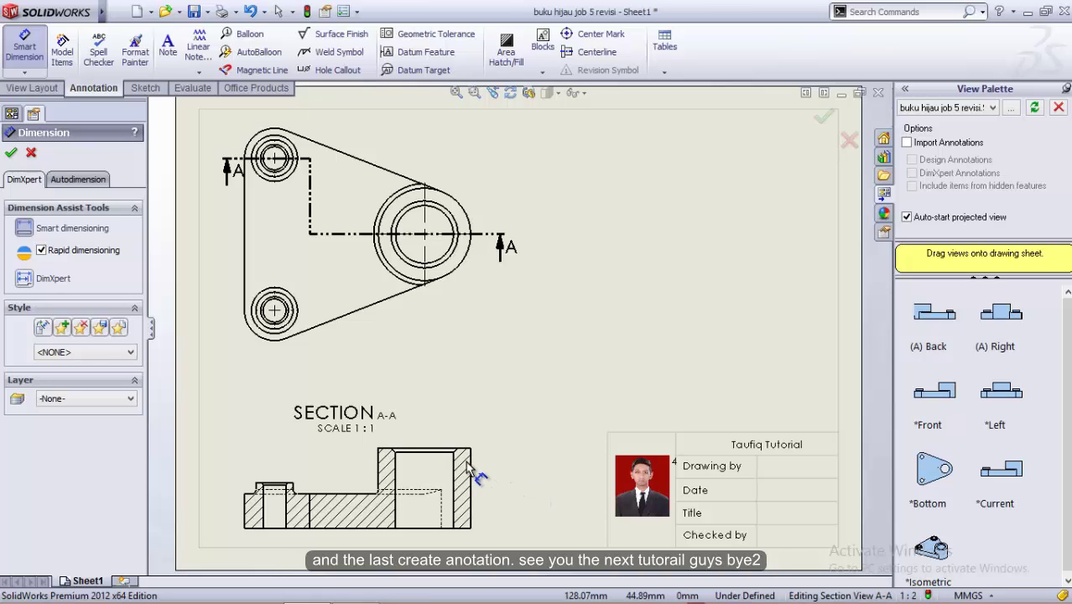
pyautogui.scroll(-2, 478, 476)
pyautogui.scroll(-1, 470, 441)
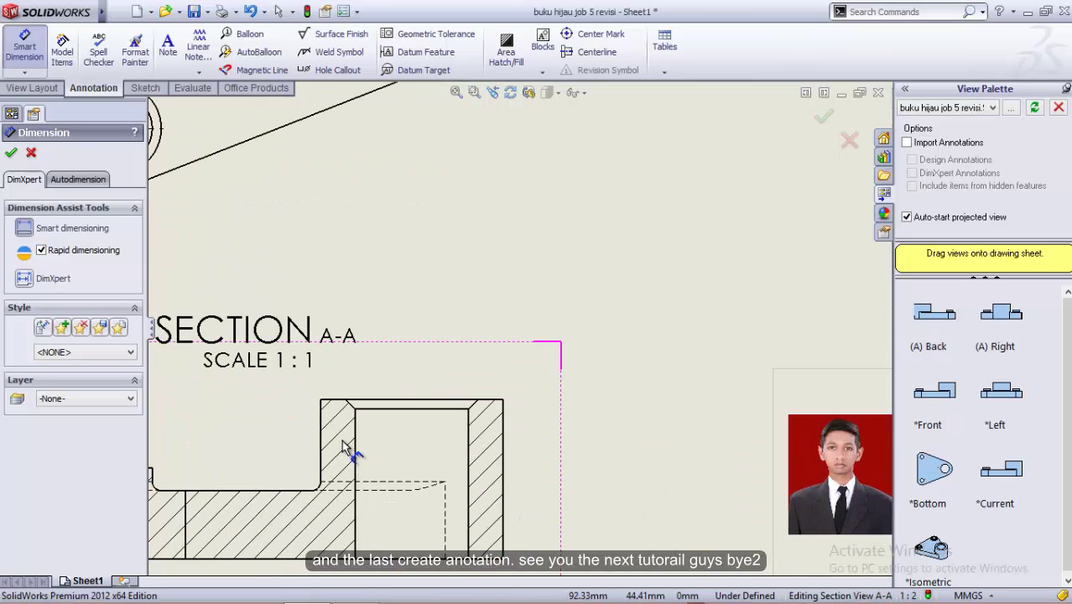
pyautogui.scroll(3, 443, 369)
pyautogui.scroll(-2, 472, 287)
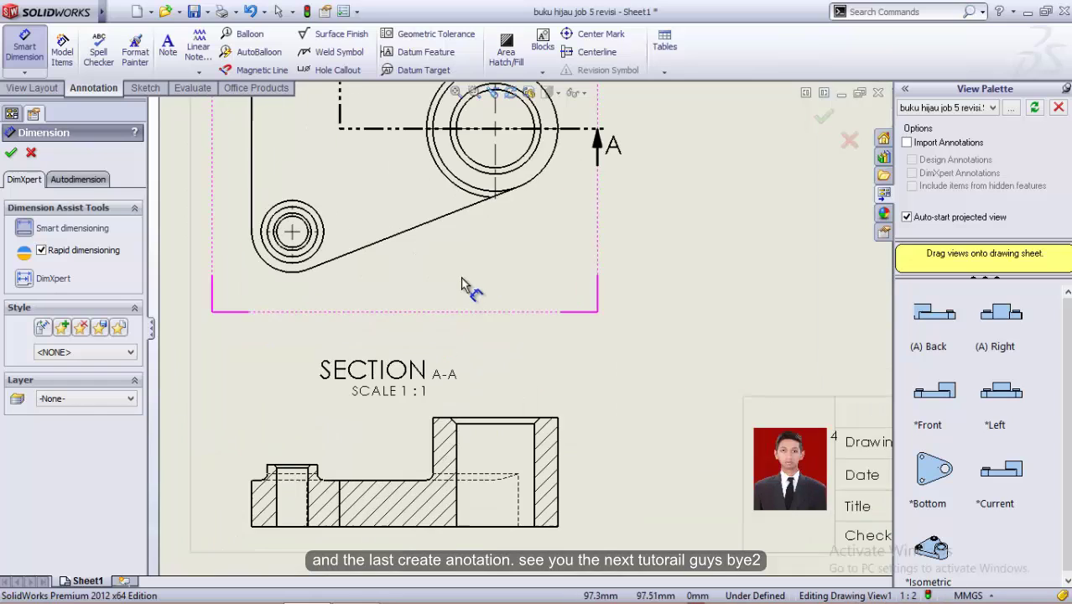
pyautogui.scroll(1, 403, 252)
pyautogui.click(336, 212)
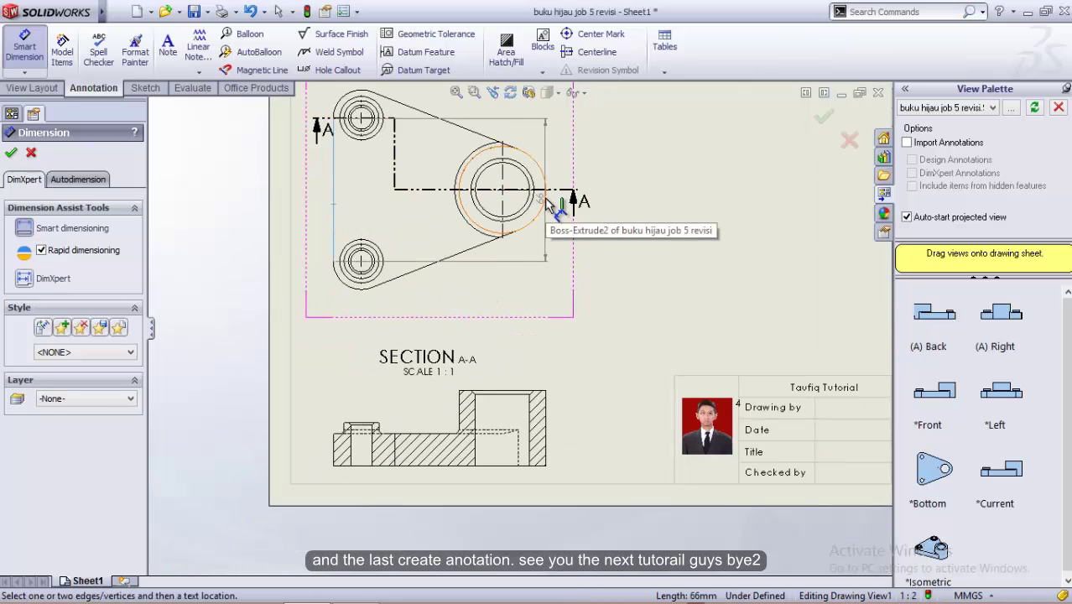
pyautogui.click(547, 172)
# - Place the horizontal dimension above the view and extend it to the circle's edge, reading 98
pyautogui.scroll(1, 546, 175)
pyautogui.scroll(1, 537, 178)
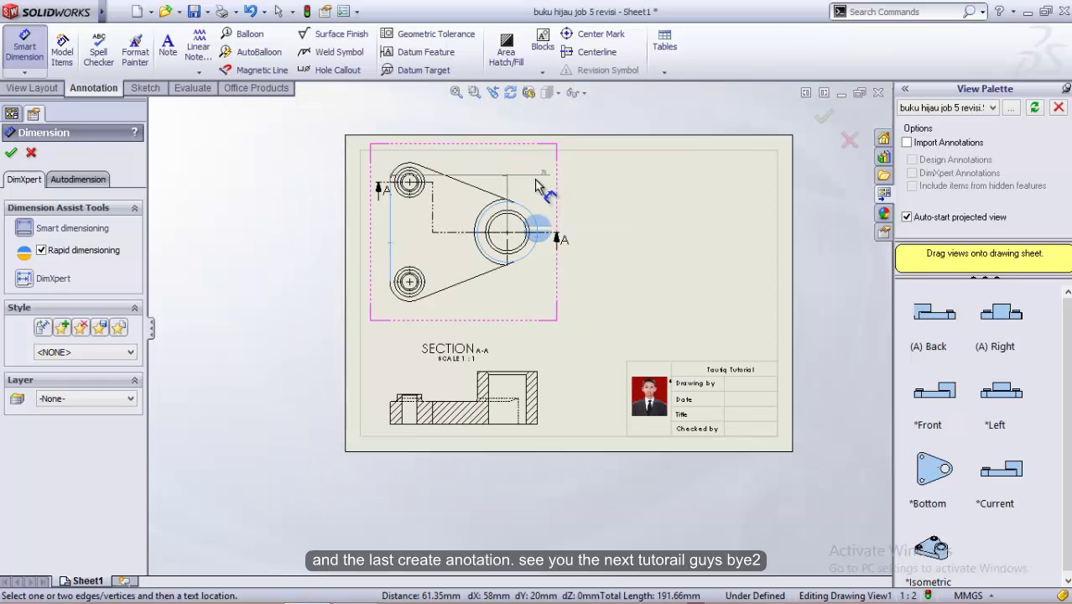
pyautogui.scroll(2, 528, 183)
pyautogui.scroll(-2, 504, 201)
pyautogui.scroll(-2, 470, 220)
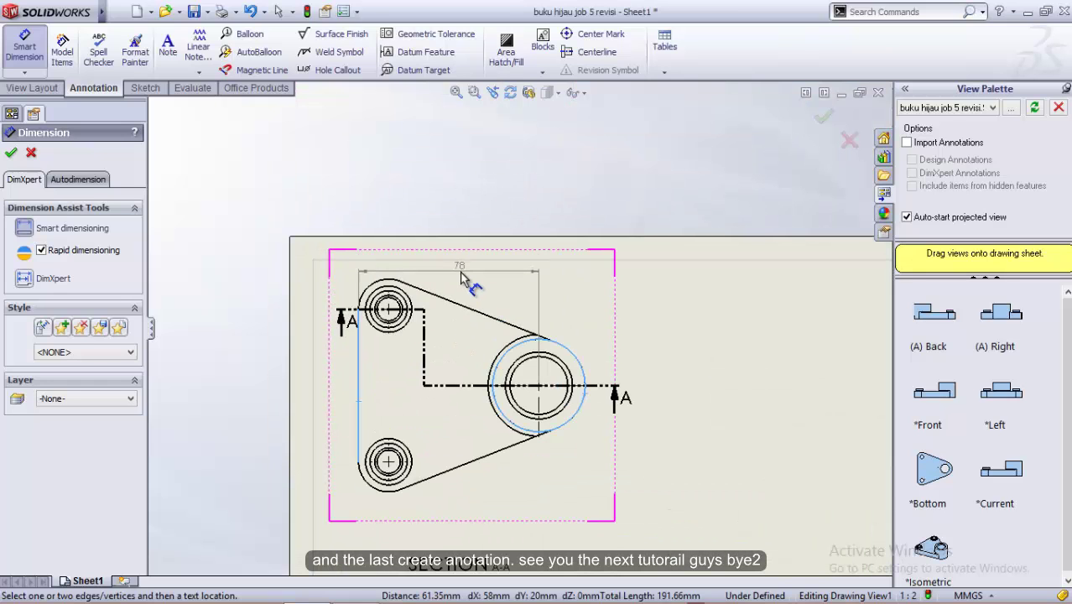
pyautogui.scroll(-1, 464, 281)
pyautogui.scroll(-1, 469, 285)
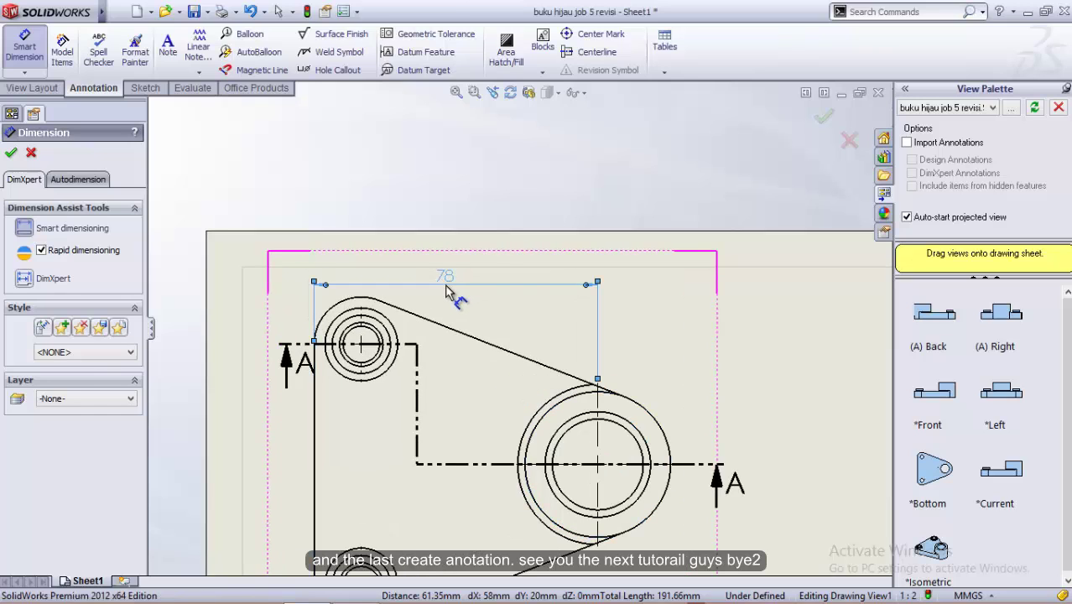
pyautogui.click(444, 284)
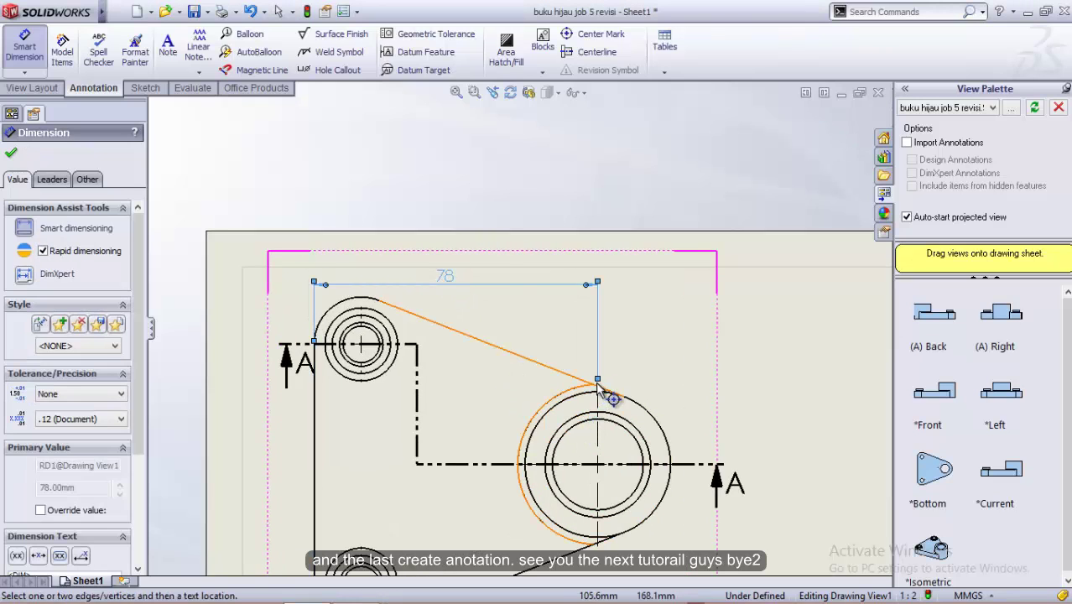
pyautogui.moveTo(598, 382); pyautogui.dragTo(674, 466)
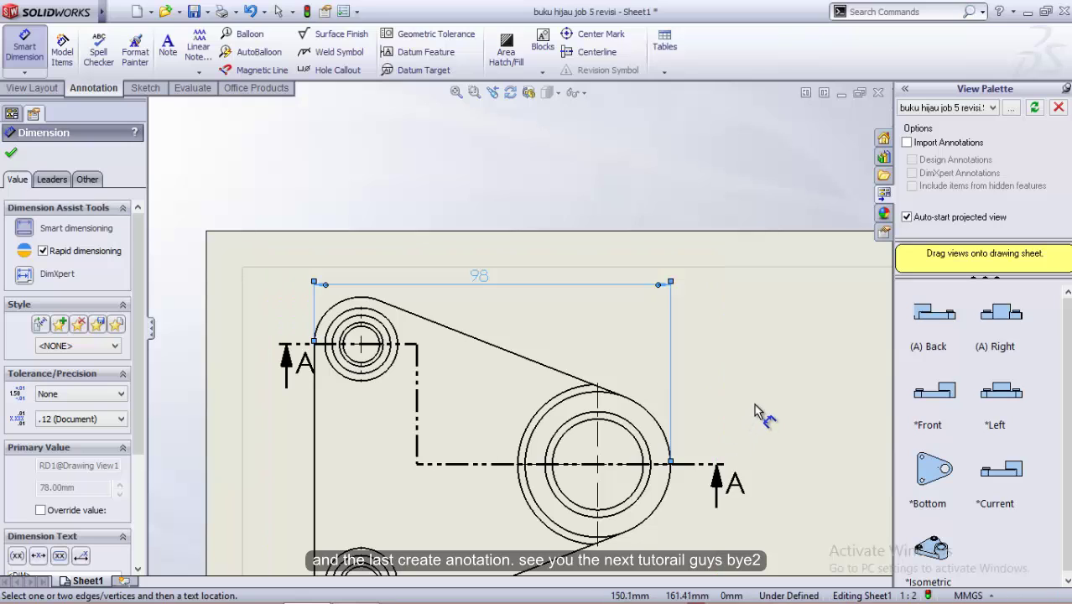
pyautogui.scroll(2, 763, 352)
pyautogui.scroll(1, 764, 348)
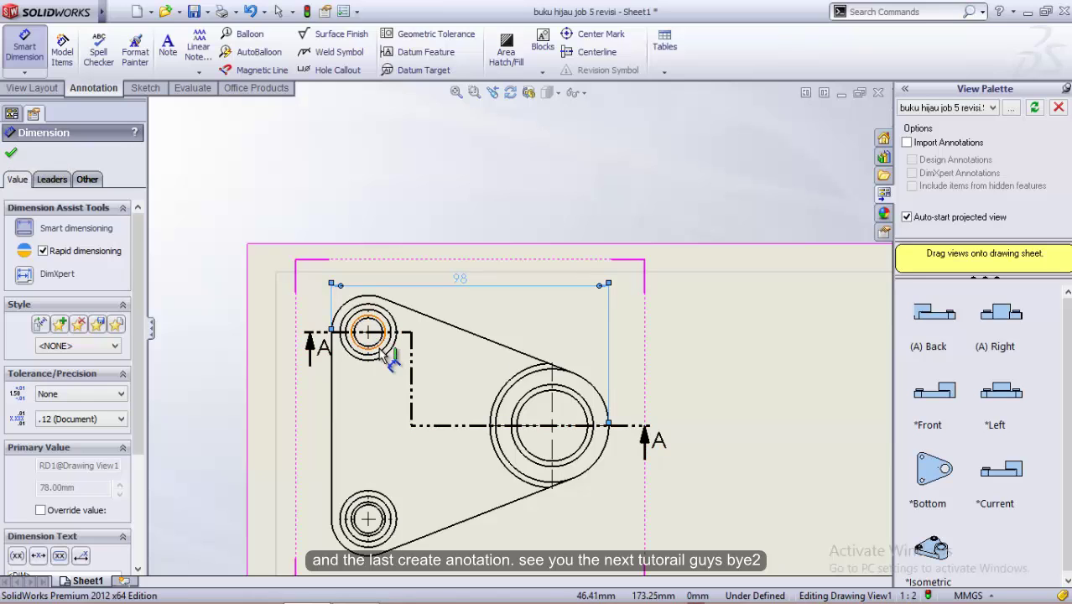
# - Dimension the 66 spacing between the upper and lower small holes at the view's left
pyautogui.click(378, 313)
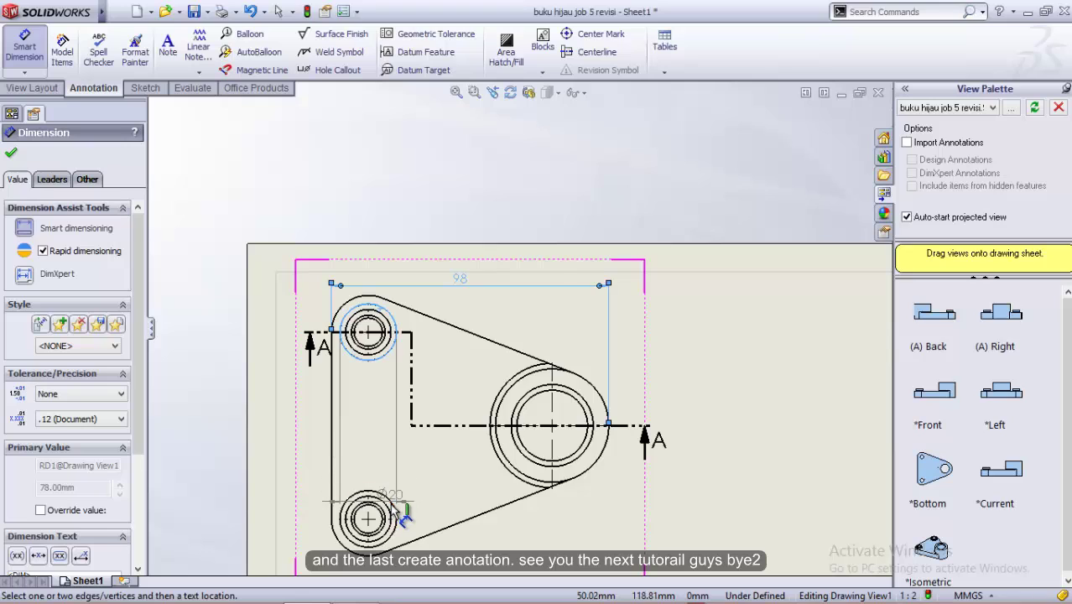
pyautogui.click(348, 497)
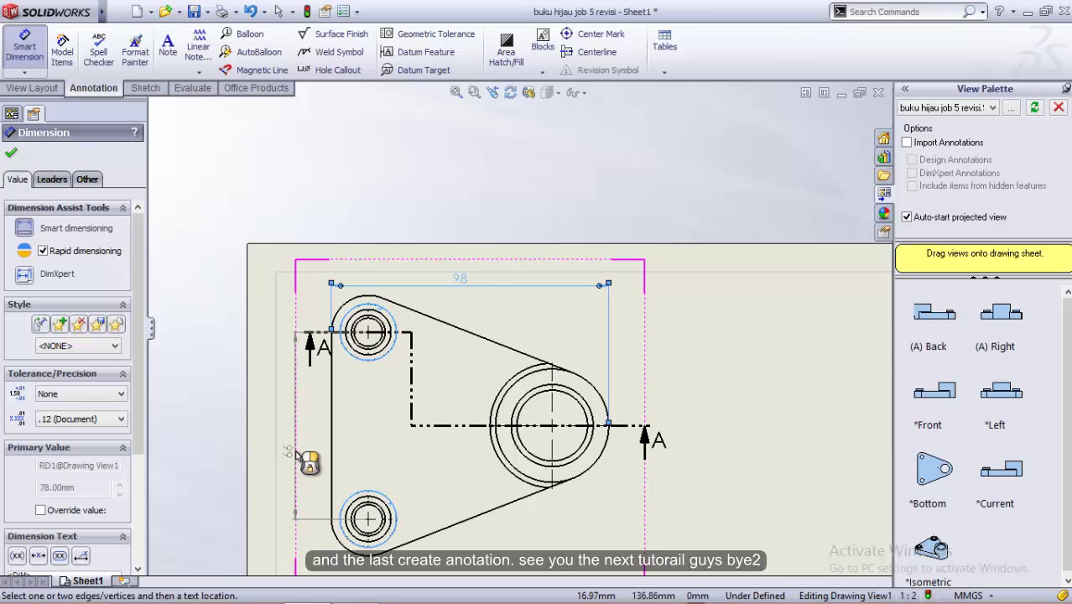
pyautogui.scroll(1, 295, 455)
pyautogui.scroll(-1, 375, 406)
pyautogui.scroll(-1, 375, 406)
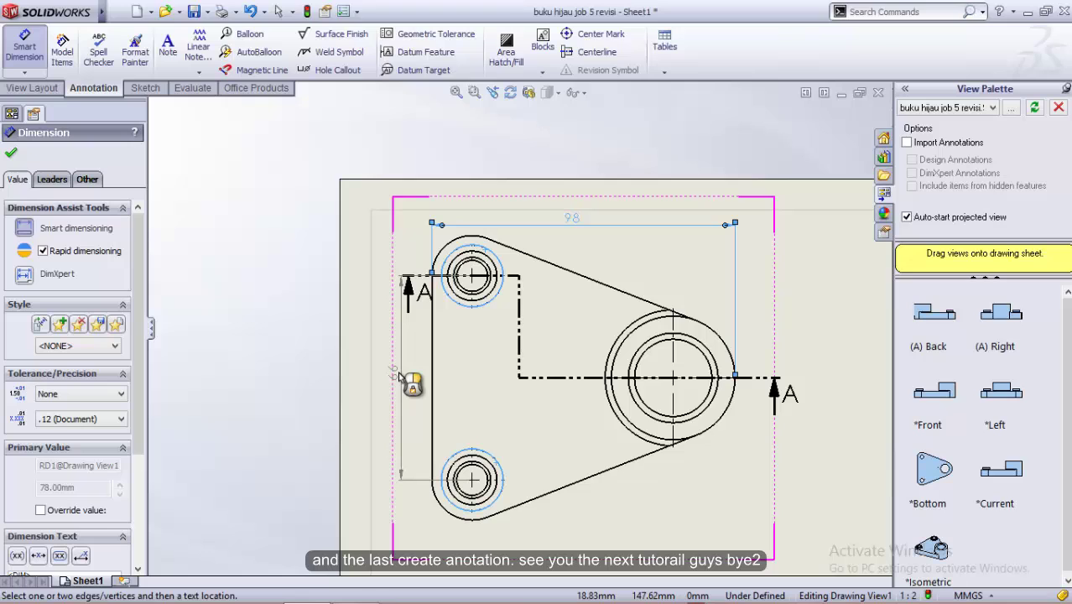
pyautogui.click(401, 376)
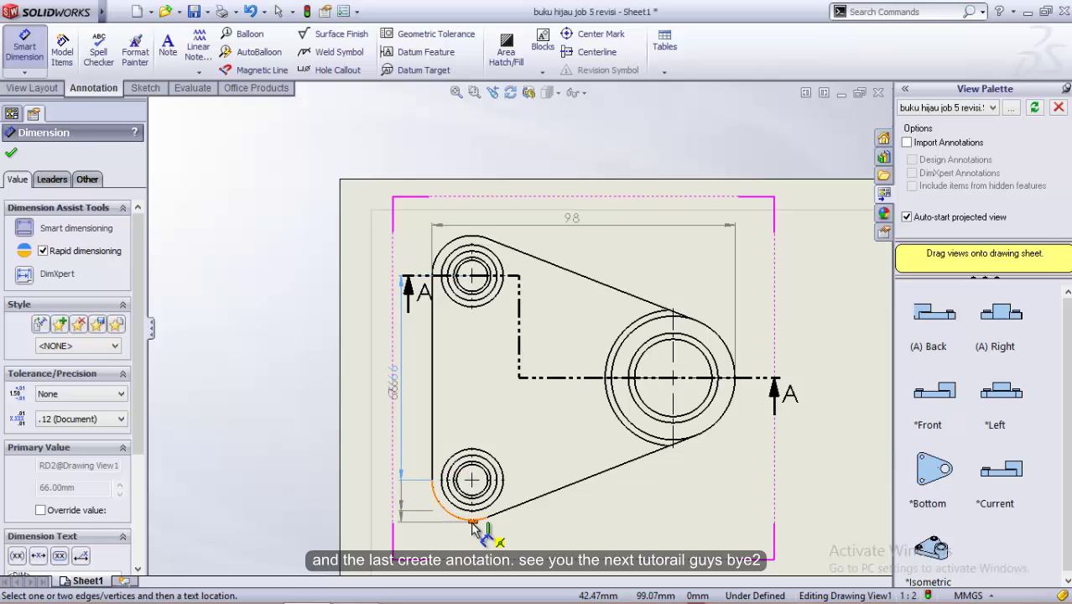
# - Re-pick the bottom rounded edge to make it the 92 overall height at the left
pyautogui.click(472, 524)
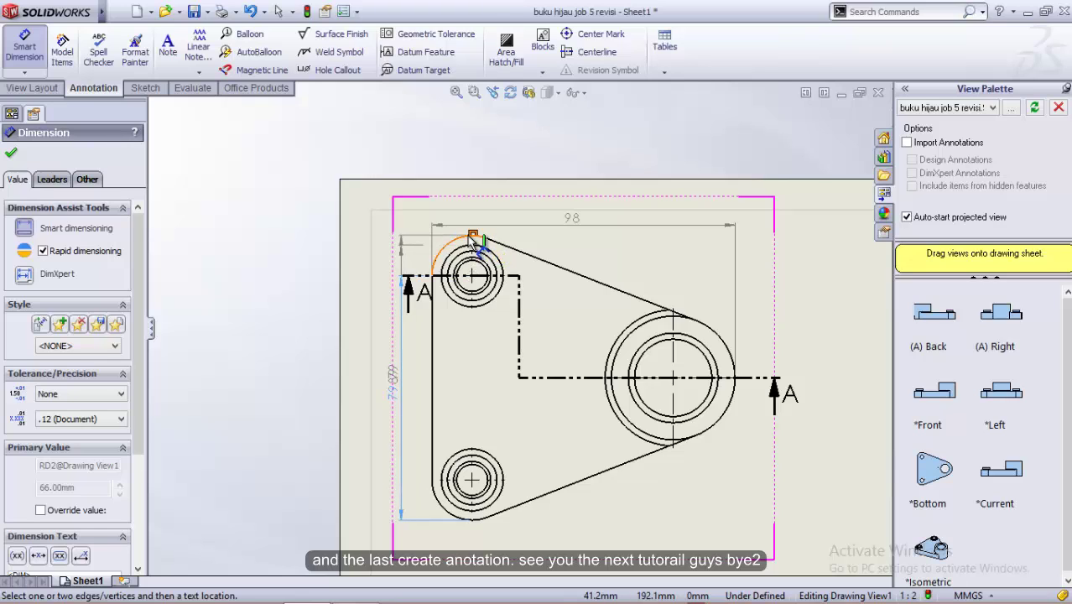
pyautogui.click(475, 241)
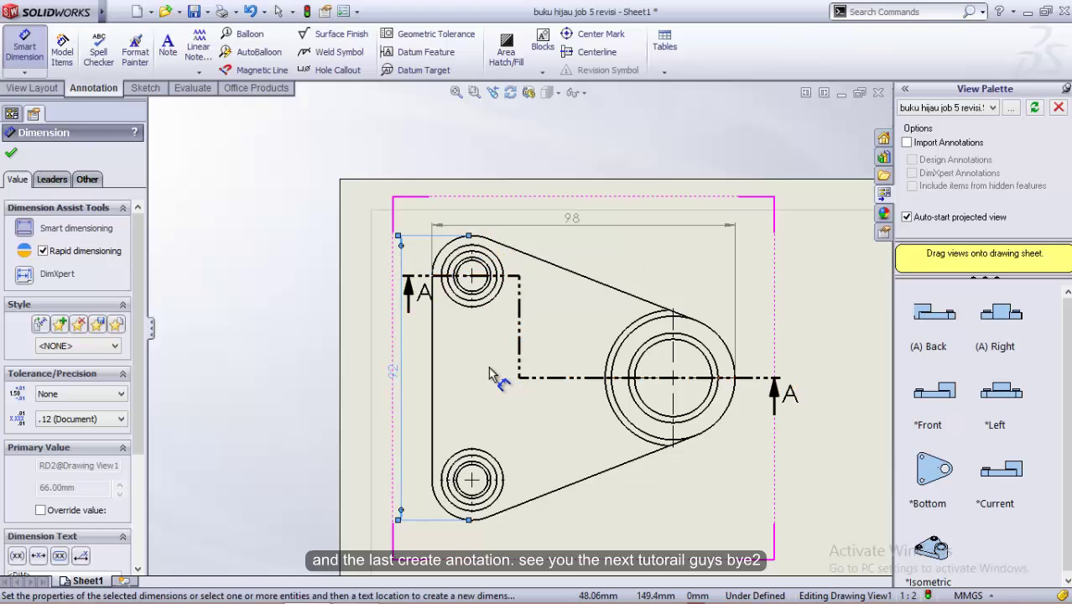
pyautogui.press('f')
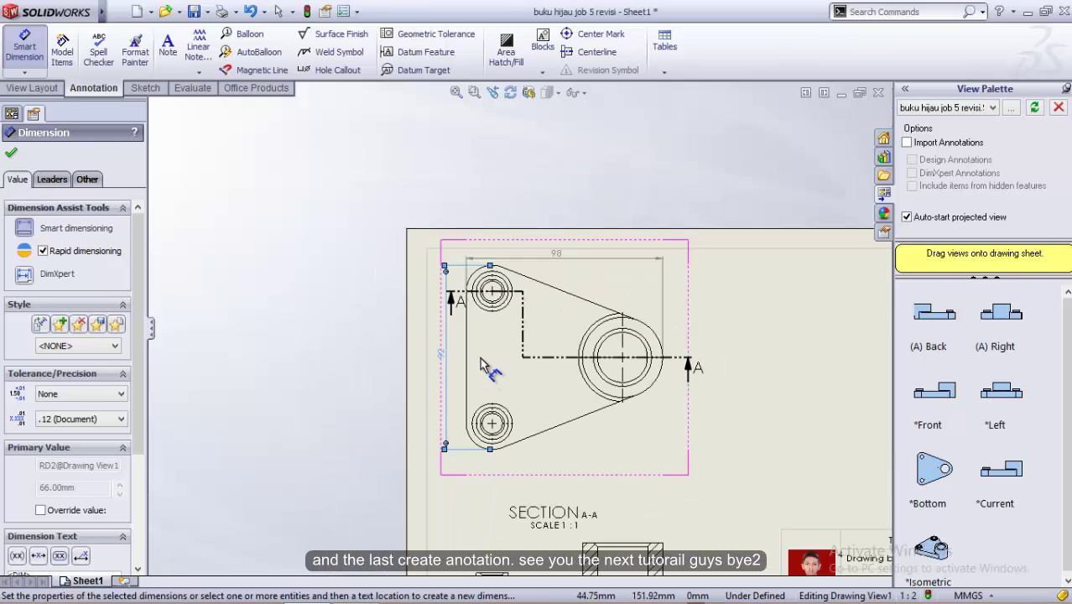
pyautogui.scroll(2, 499, 367)
pyautogui.scroll(-2, 576, 447)
# - Dimension the bore in section A-A with a Ø25 diameter placed above the section
pyautogui.scroll(-1, 567, 427)
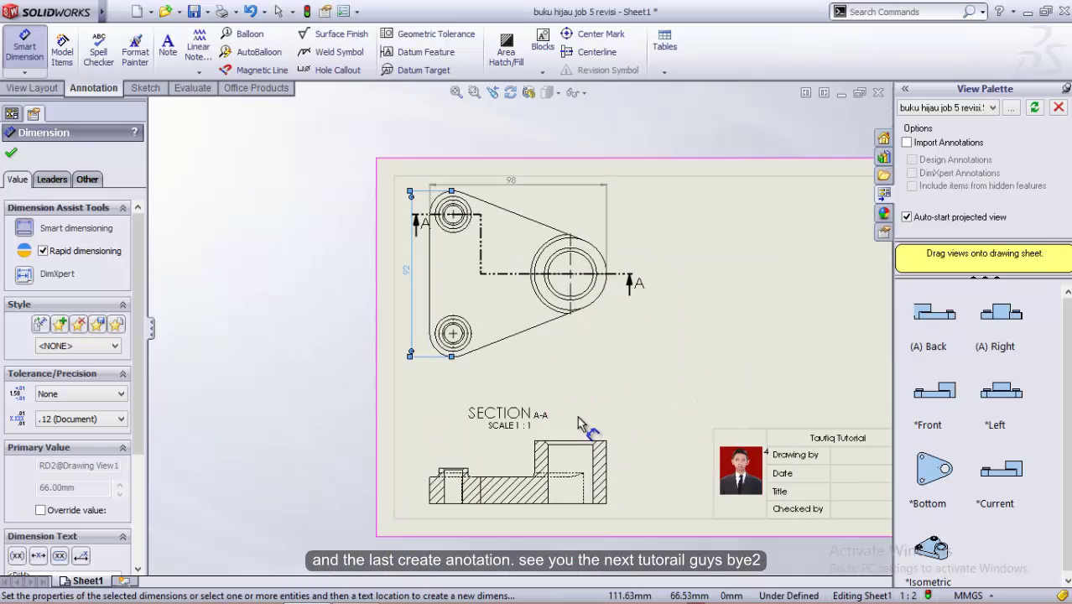
pyautogui.scroll(-1, 578, 416)
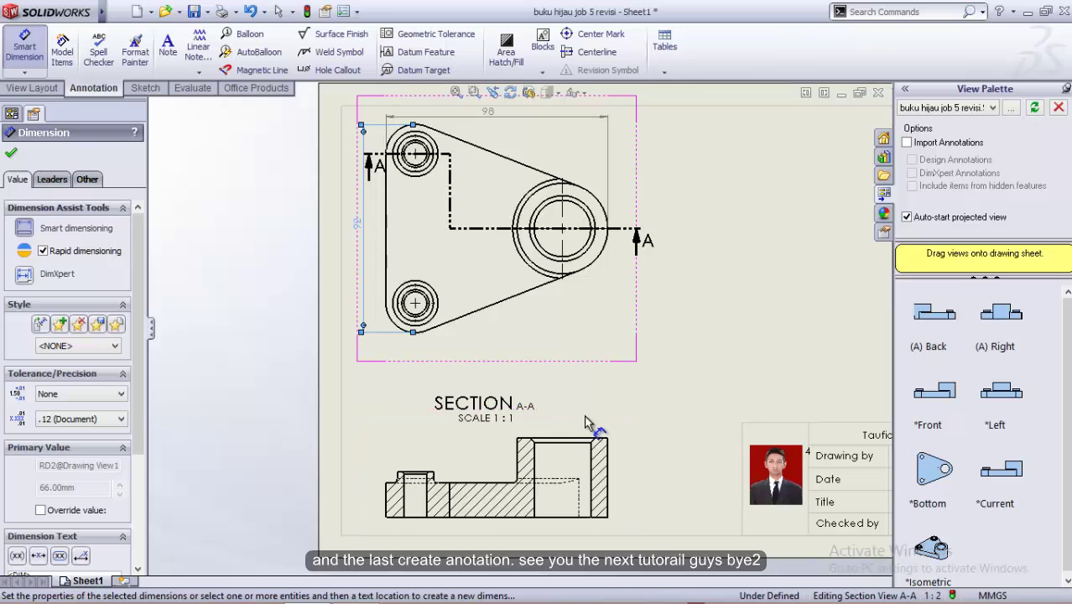
pyautogui.scroll(-2, 579, 417)
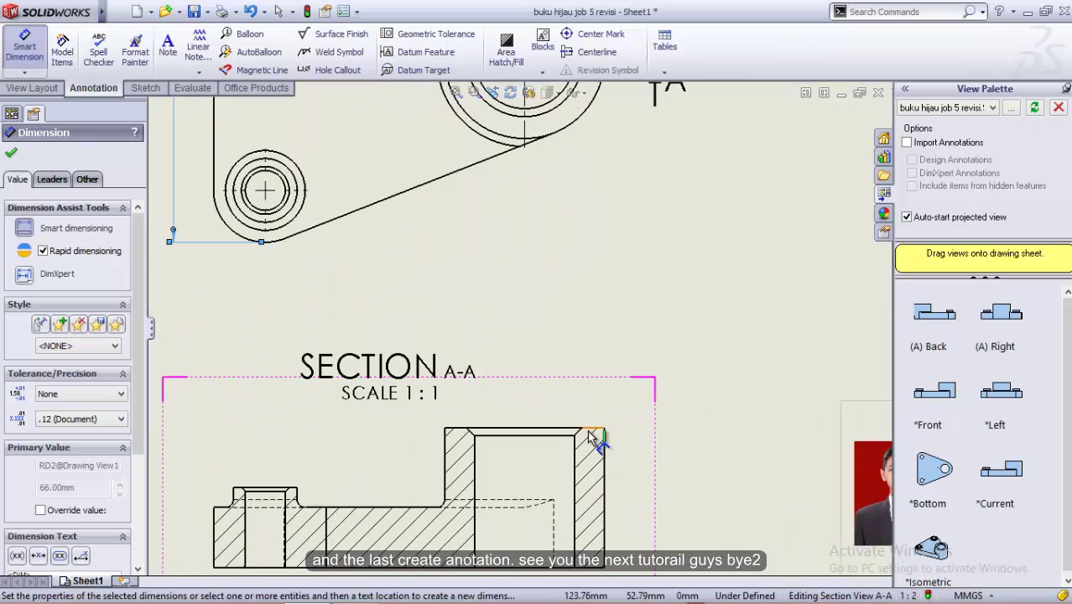
pyautogui.click(476, 468)
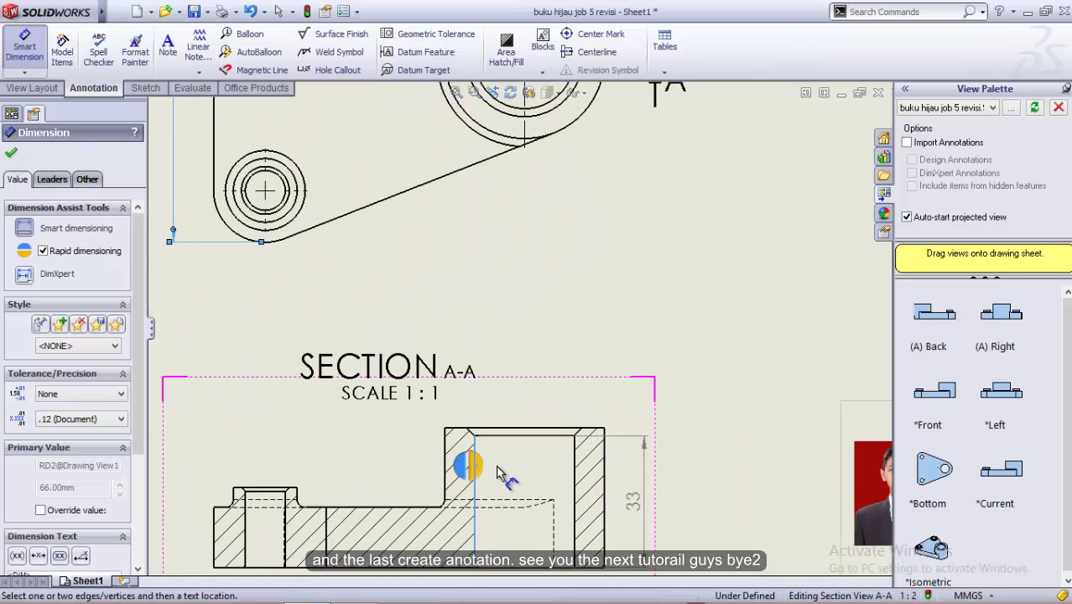
pyautogui.click(575, 474)
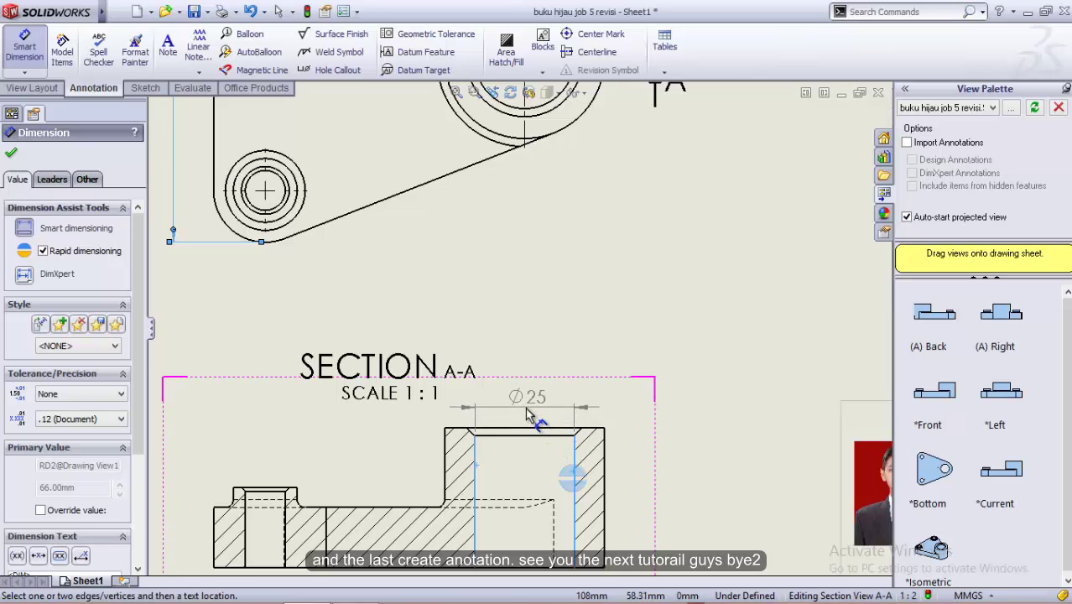
pyautogui.click(527, 410)
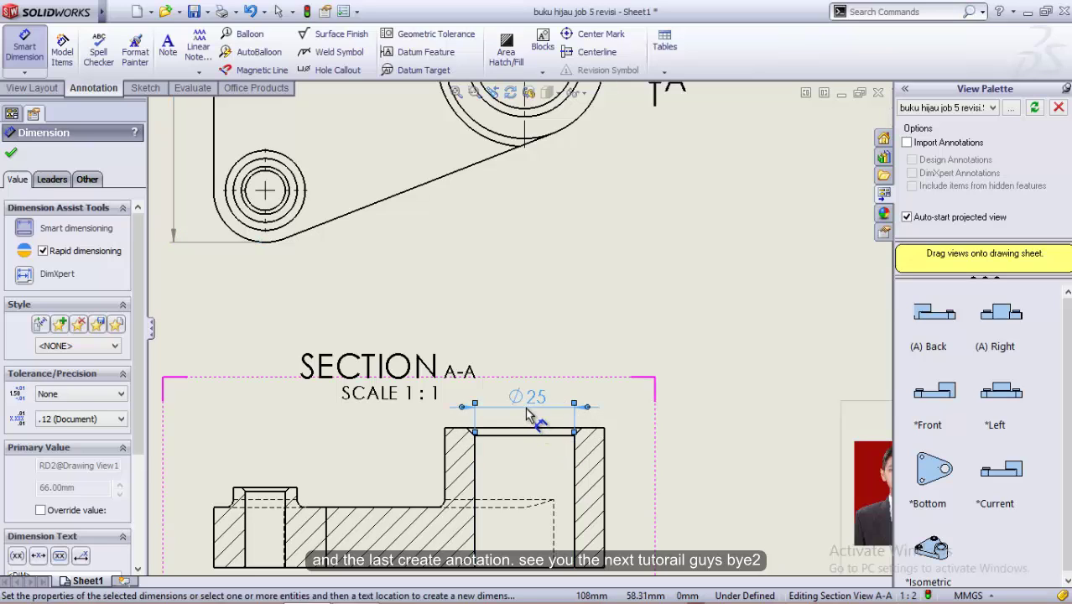
# - Add the Ø10 small-hole diameter and the R2 corner radius on the small boss
pyautogui.click(286, 512)
pyautogui.click(247, 534)
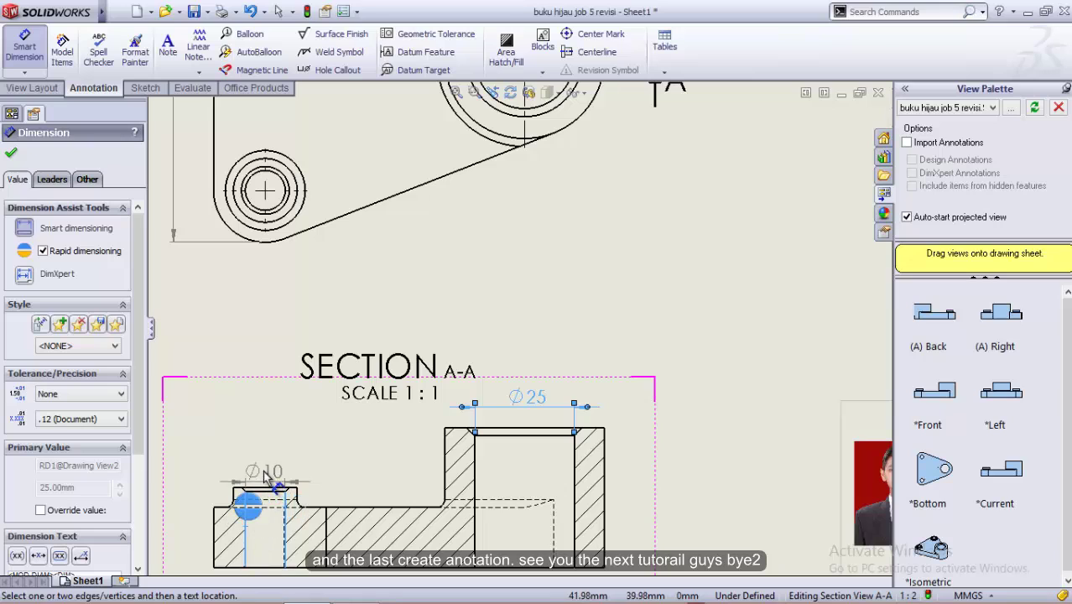
pyautogui.click(265, 453)
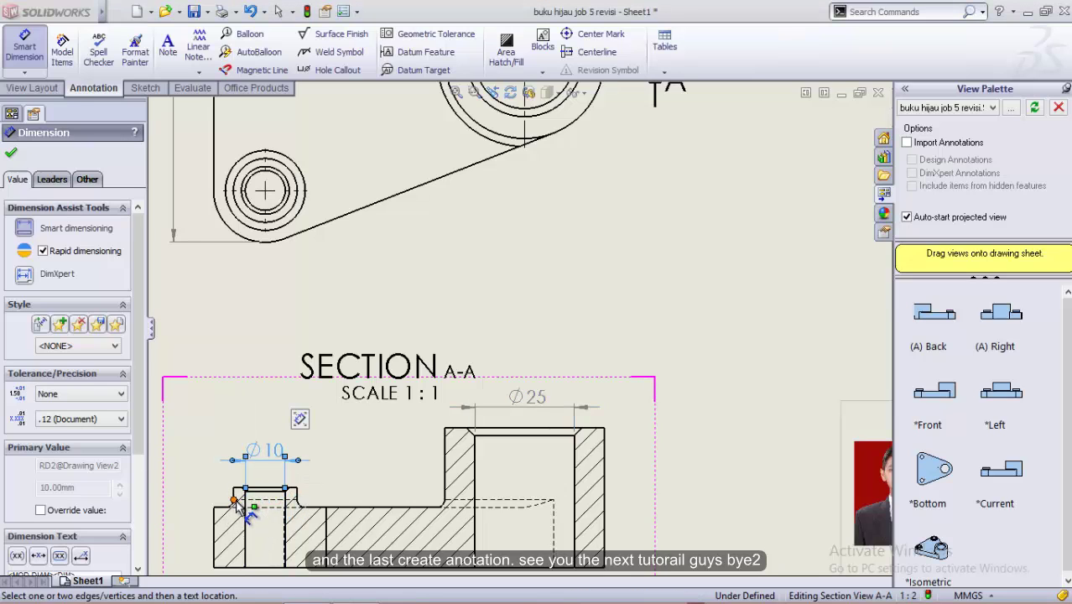
pyautogui.click(237, 506)
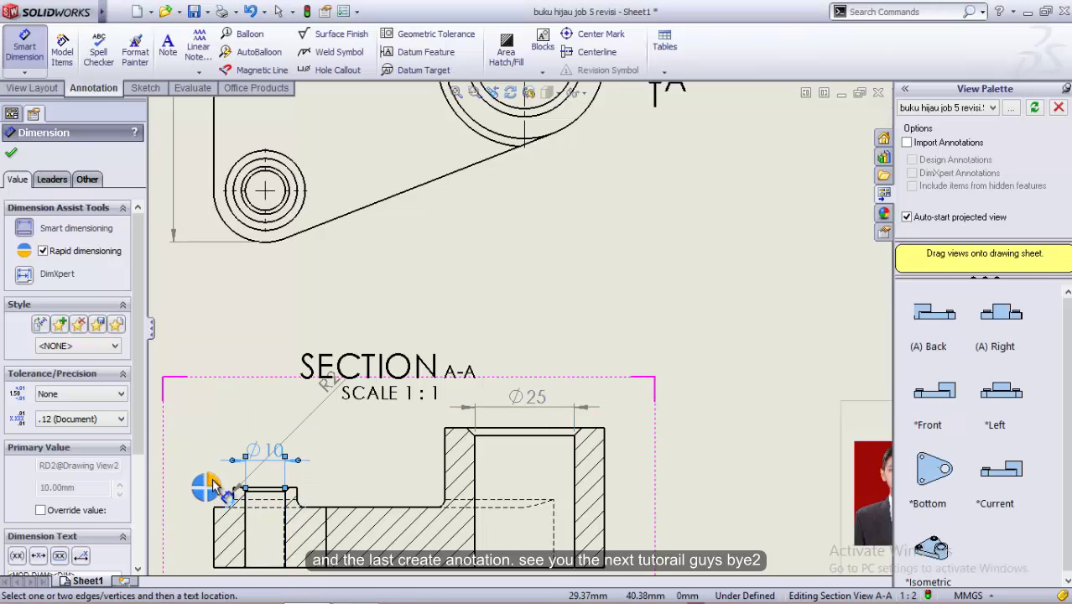
pyautogui.scroll(-1, 210, 474)
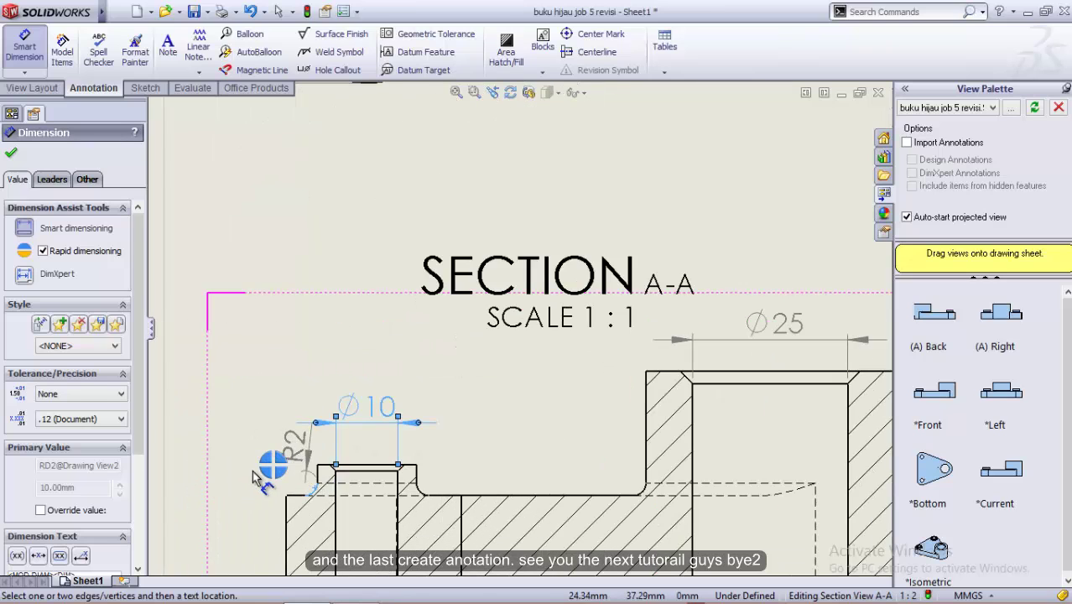
pyautogui.scroll(-1, 252, 474)
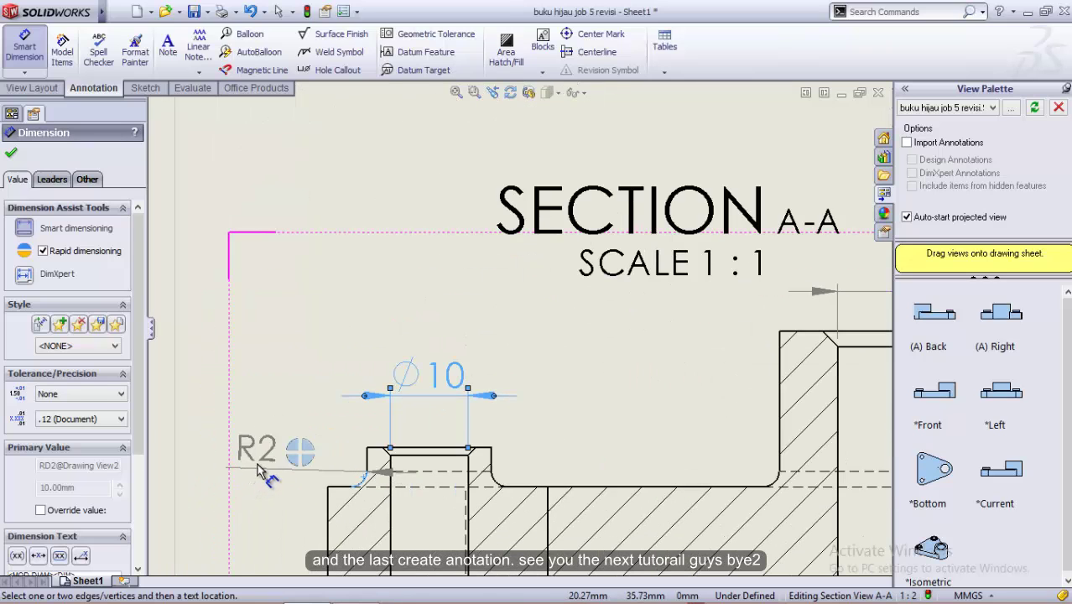
pyautogui.click(258, 469)
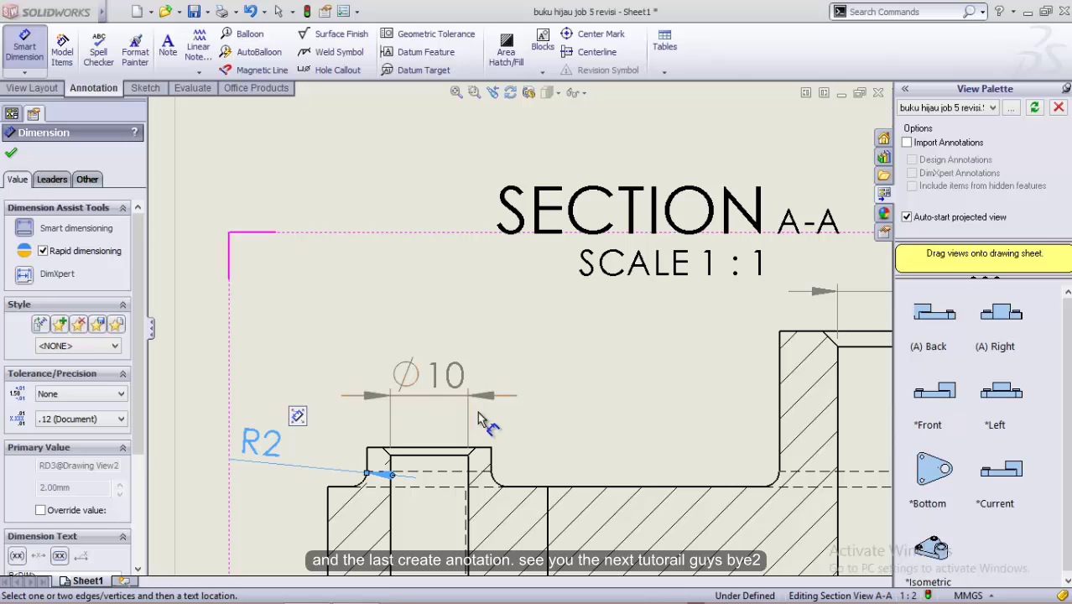
pyautogui.click(30, 74)
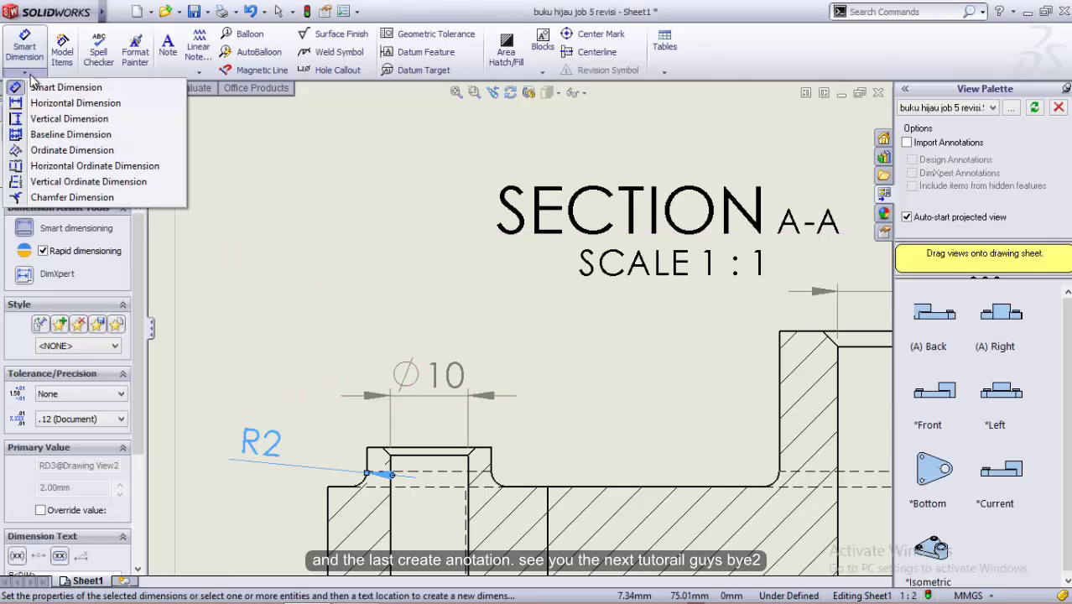
# - Label the small hole's top chamfered edge with a 1 X 45° chamfer dimension
pyautogui.click(38, 197)
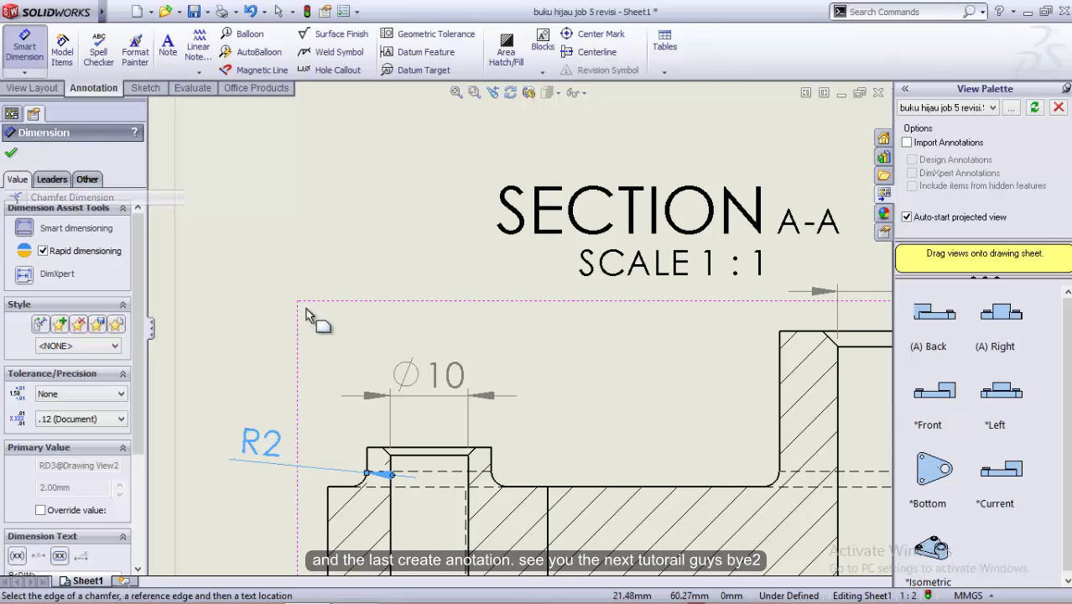
pyautogui.click(472, 456)
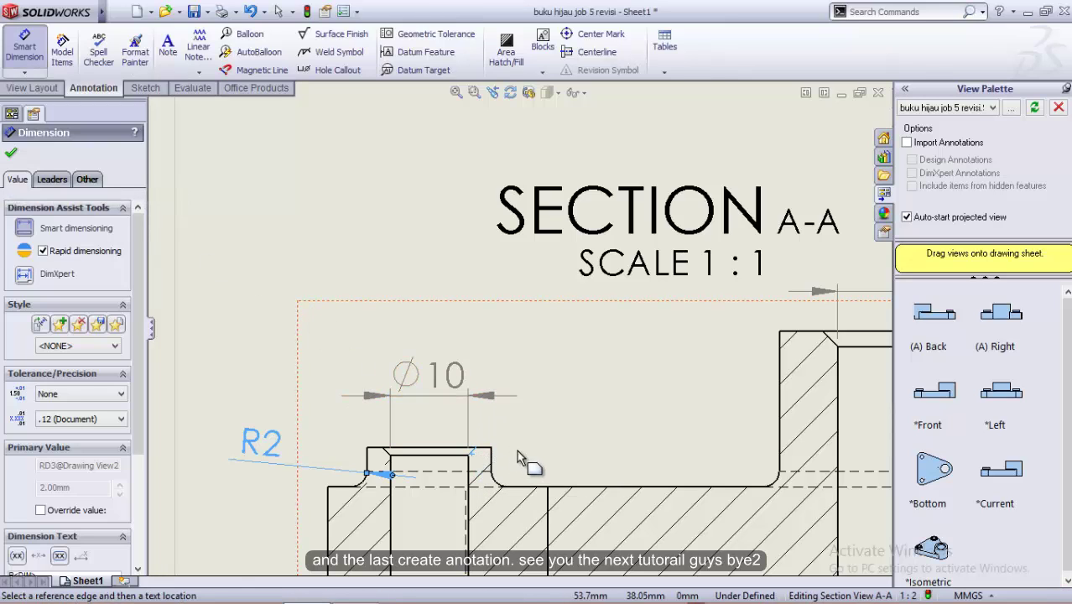
pyautogui.click(454, 456)
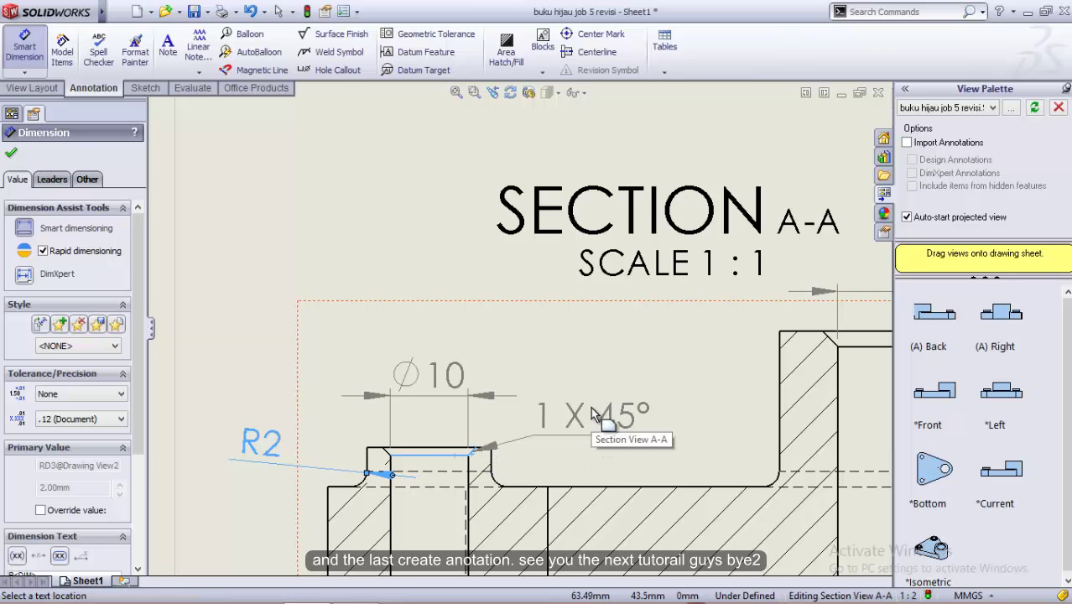
pyautogui.click(591, 407)
pyautogui.scroll(2, 635, 398)
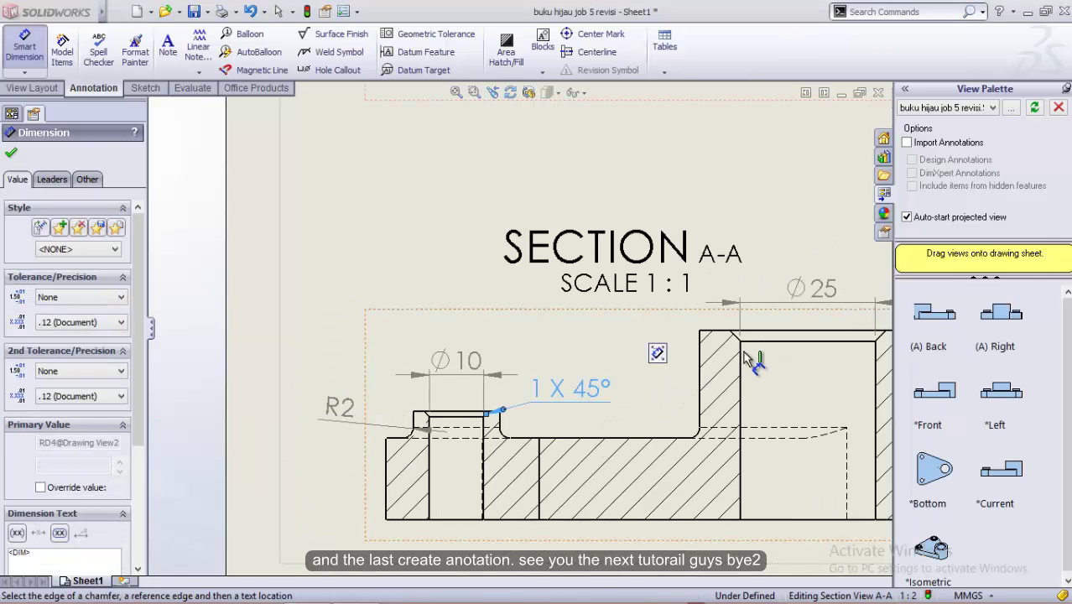
pyautogui.click(11, 153)
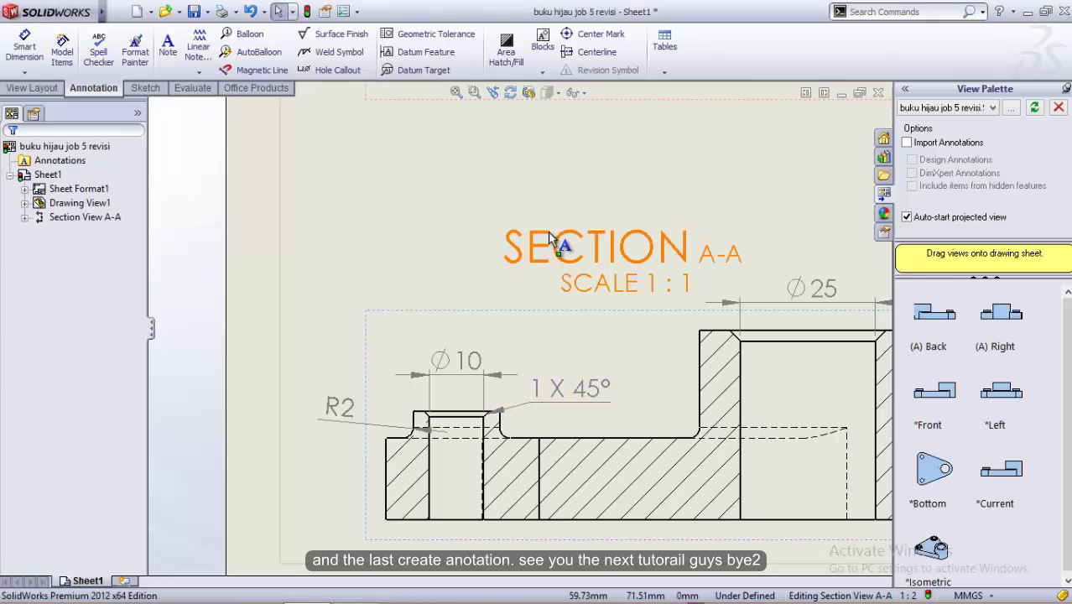
# - Zoom out to review the full sheet, then start Smart Dimension and zoom back onto section A-A
pyautogui.scroll(-1, 551, 239)
pyautogui.scroll(3, 676, 260)
pyautogui.scroll(1, 681, 252)
pyautogui.scroll(1, 689, 245)
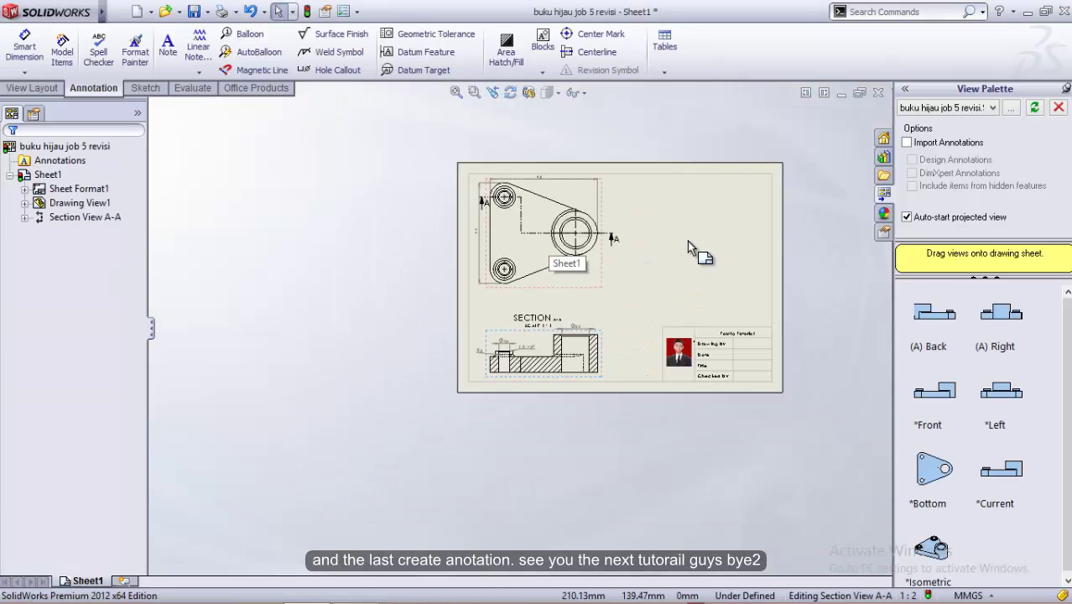
pyautogui.scroll(1, 687, 242)
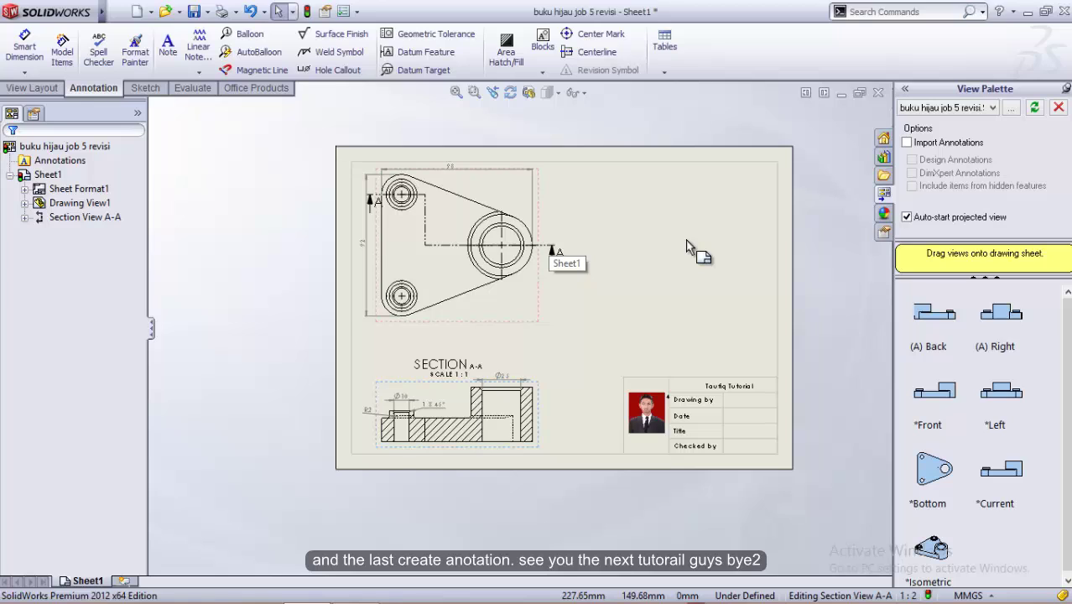
pyautogui.scroll(-1, 683, 244)
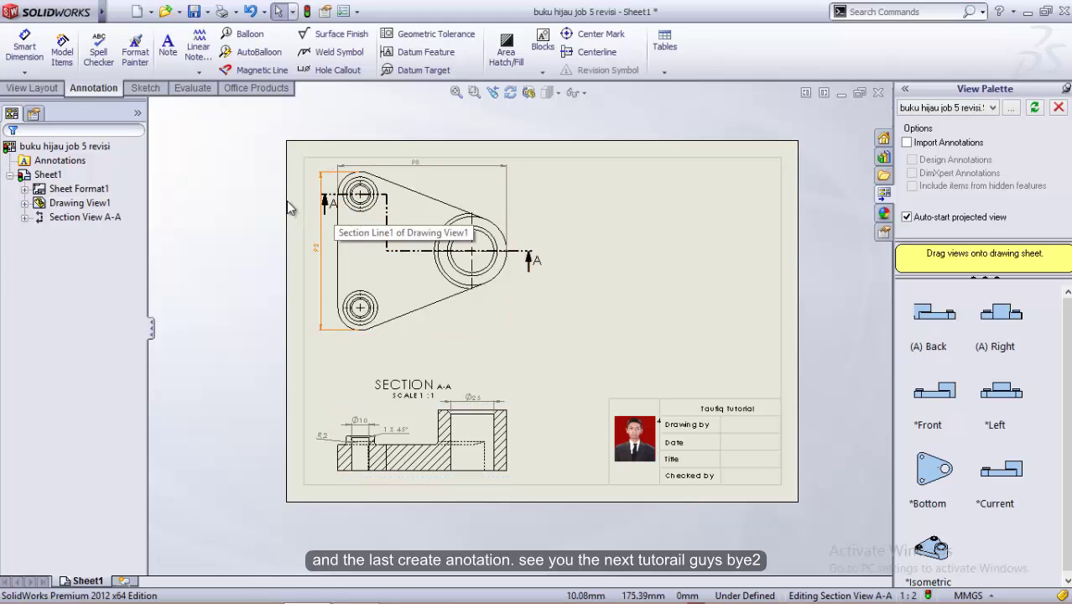
pyautogui.click(24, 46)
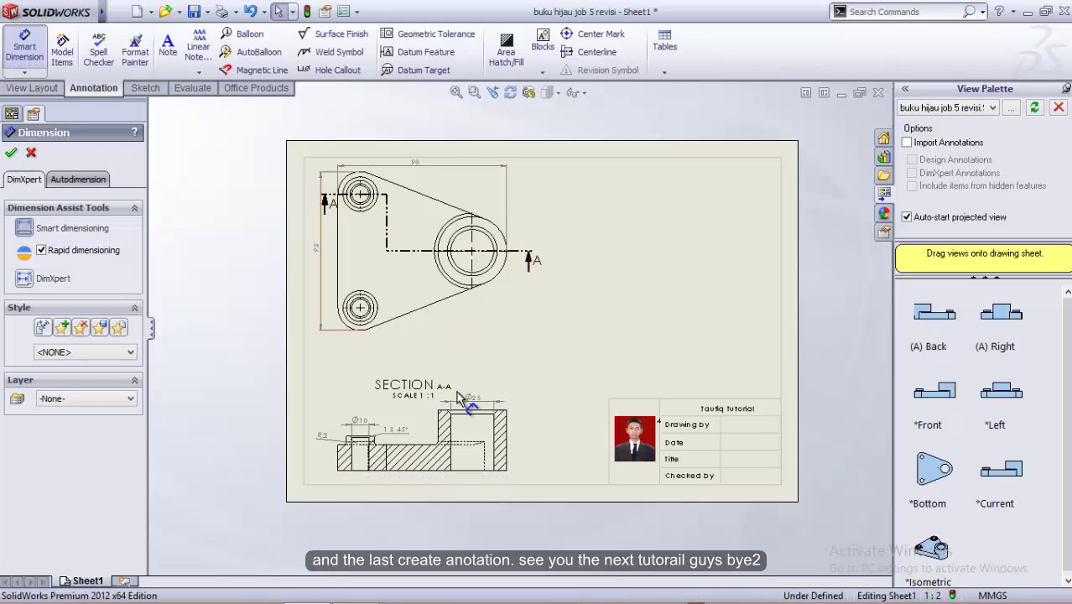
pyautogui.scroll(-3, 458, 398)
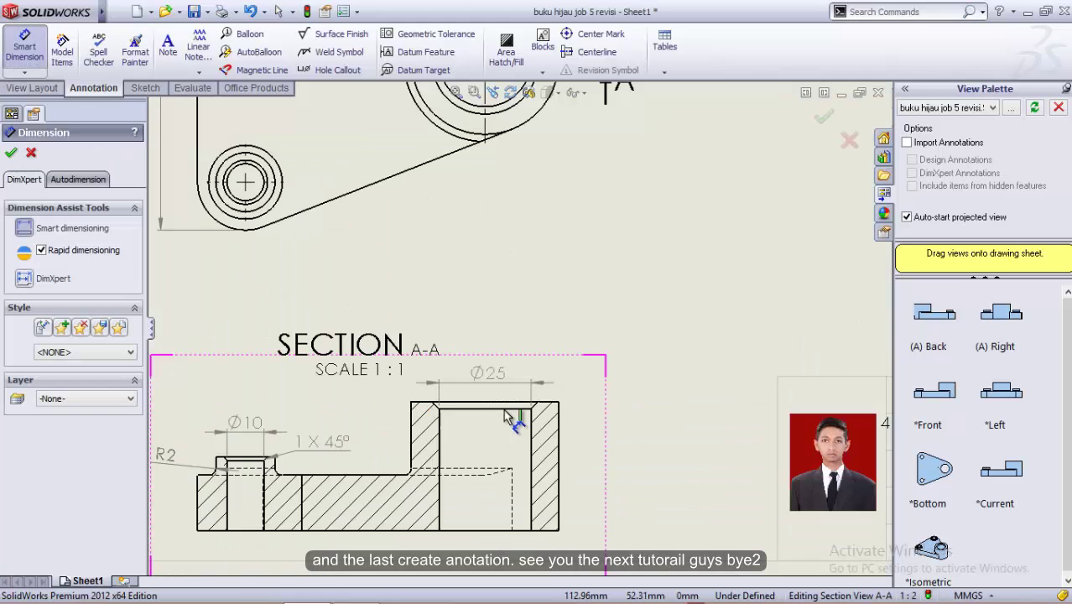
# - Add vertical height dimensions of 35 overall, 15 and 20 to section A-A
pyautogui.click(550, 404)
pyautogui.click(547, 524)
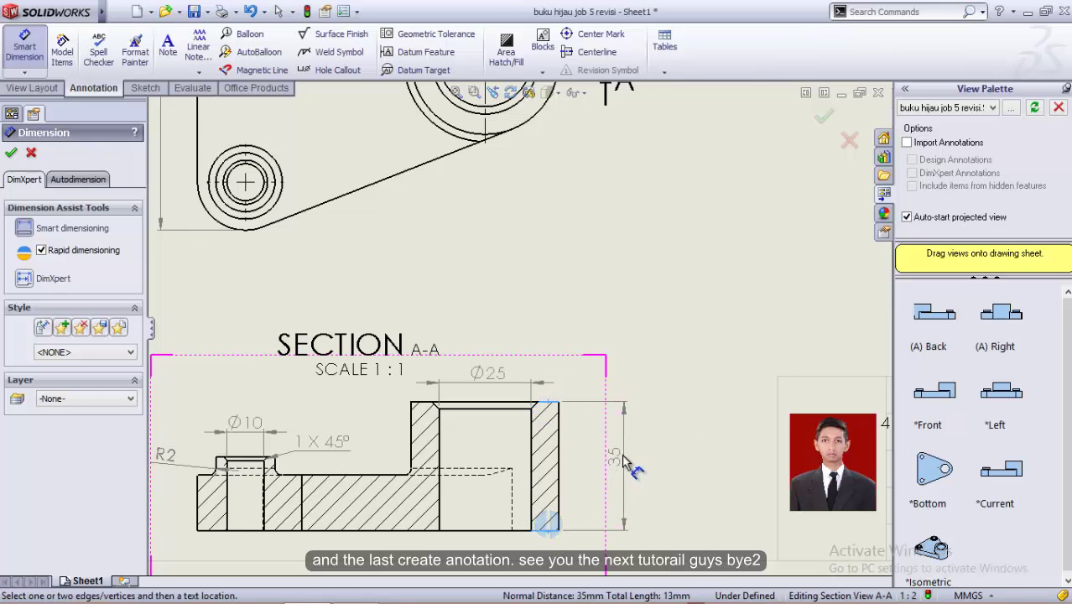
pyautogui.click(629, 466)
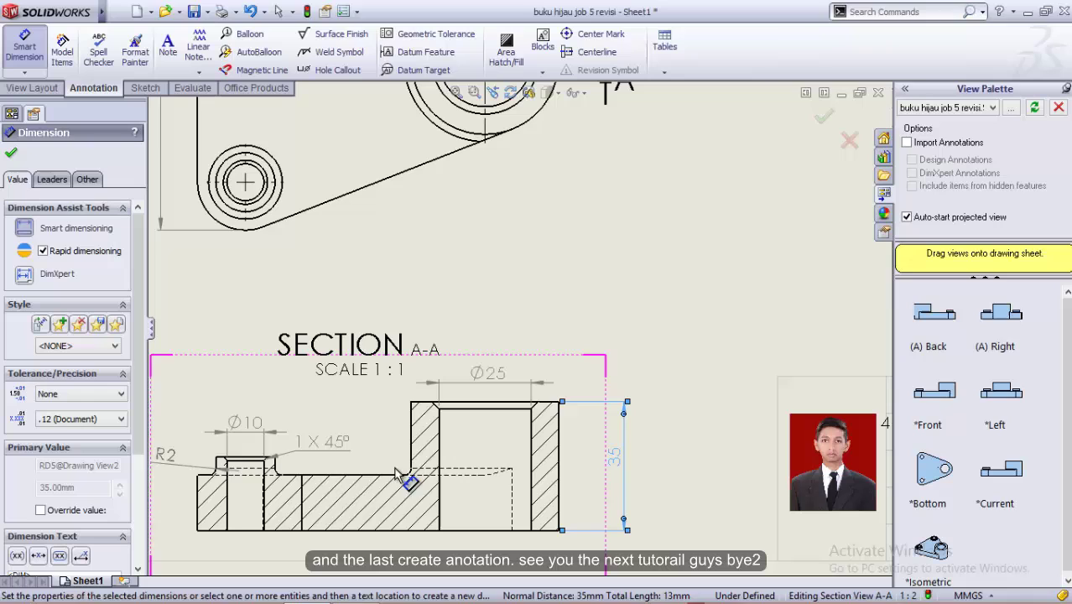
pyautogui.click(394, 530)
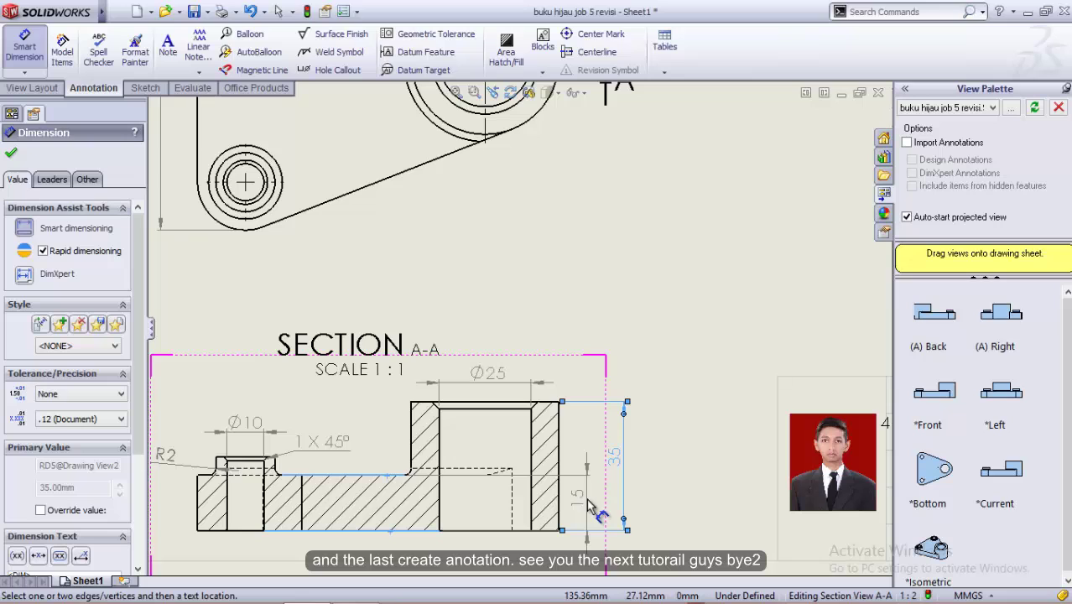
pyautogui.click(592, 507)
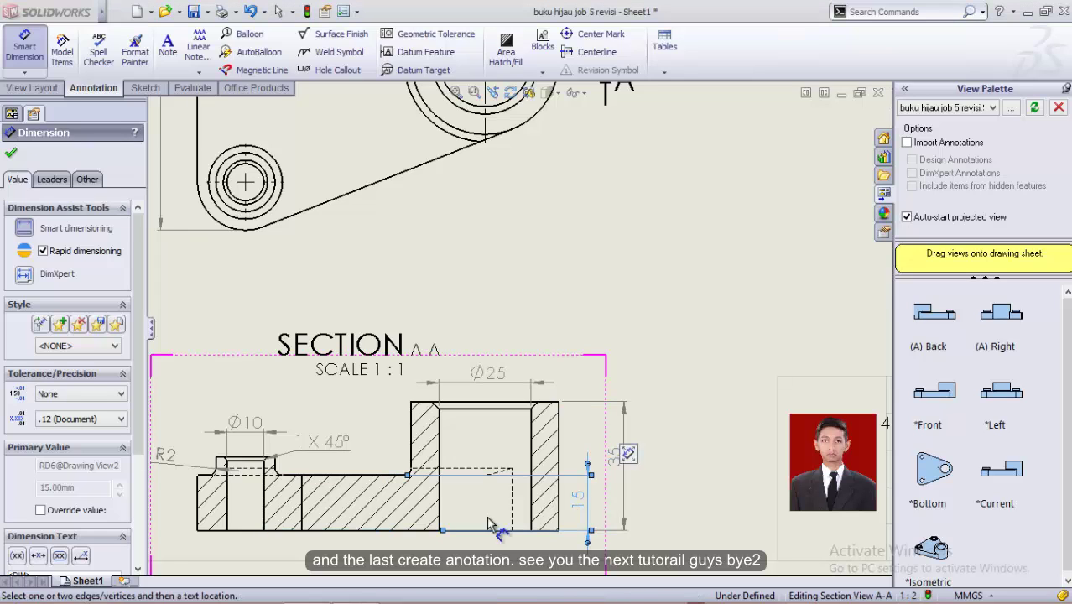
pyautogui.click(248, 460)
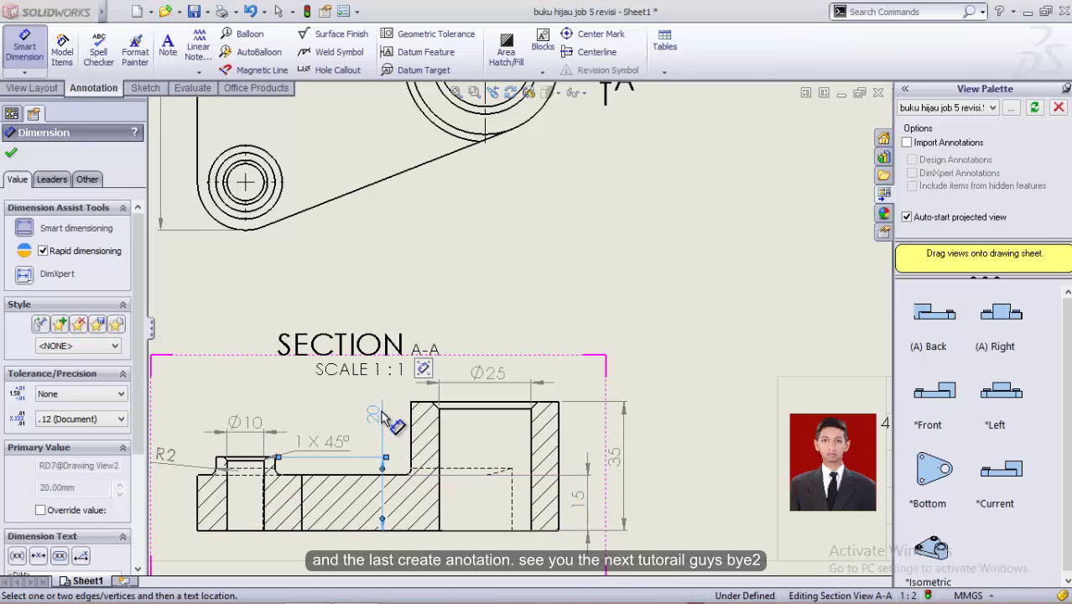
pyautogui.click(386, 422)
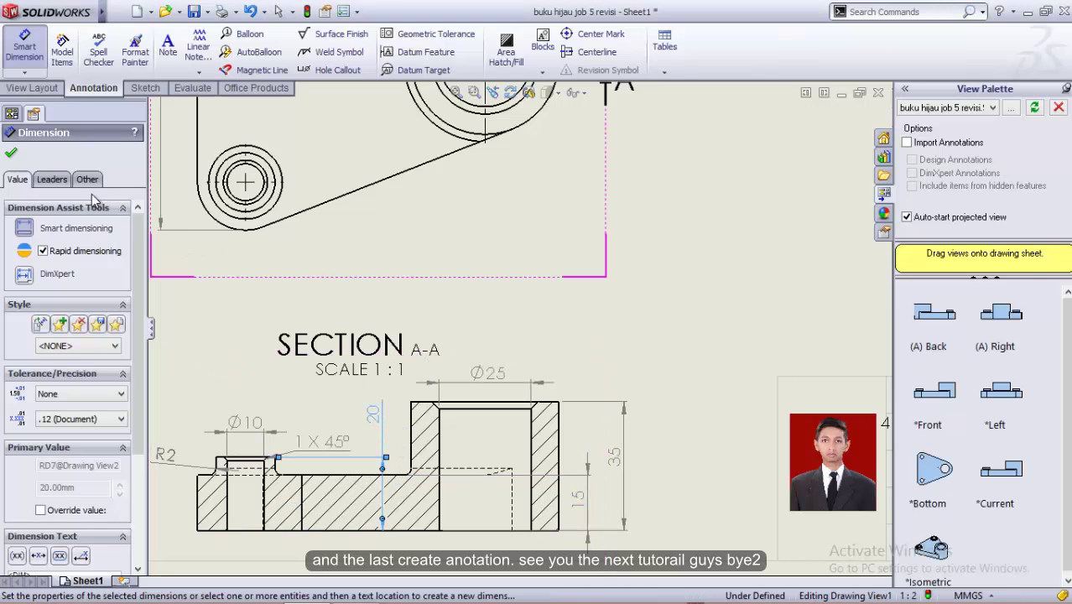
pyautogui.click(12, 154)
pyautogui.scroll(1, 362, 311)
pyautogui.scroll(1, 367, 312)
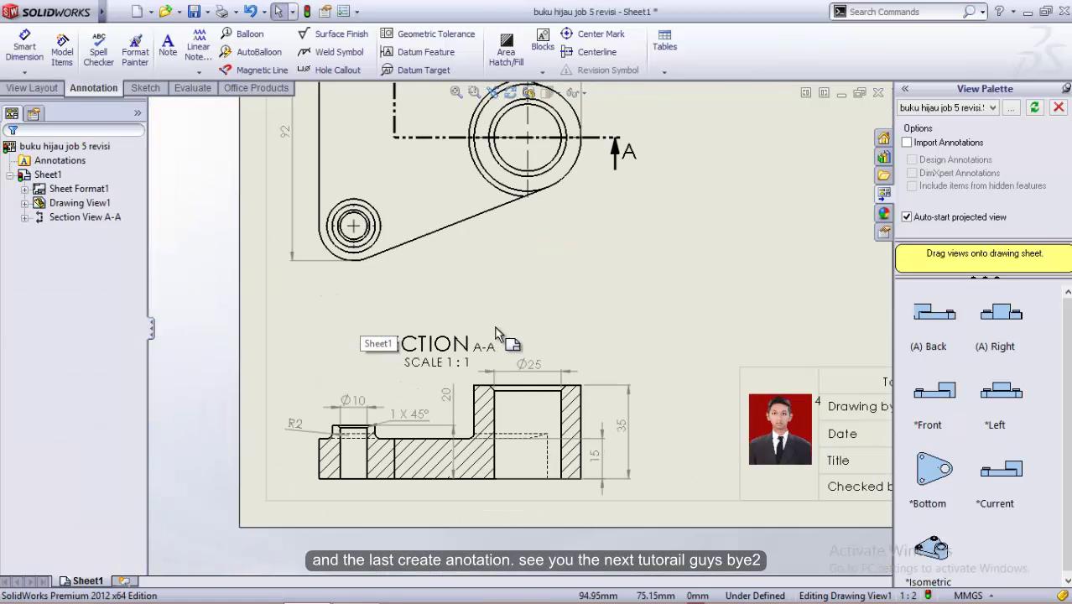
# - Zoom out to view the whole dimensioned sheet and bring up the save options
pyautogui.scroll(1, 496, 333)
pyautogui.scroll(1, 542, 312)
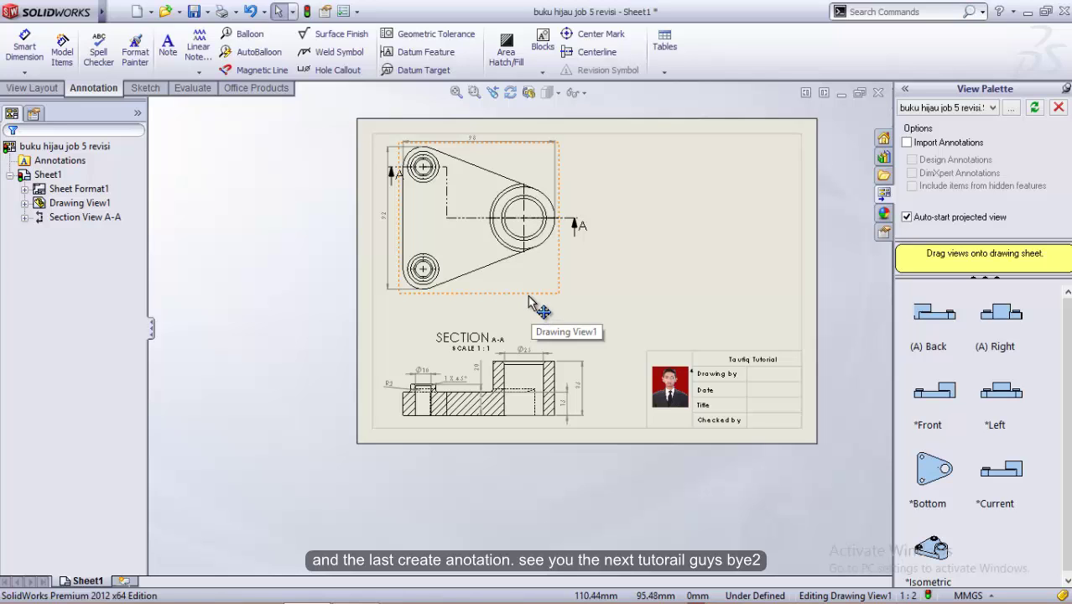
pyautogui.moveTo(367, 599)
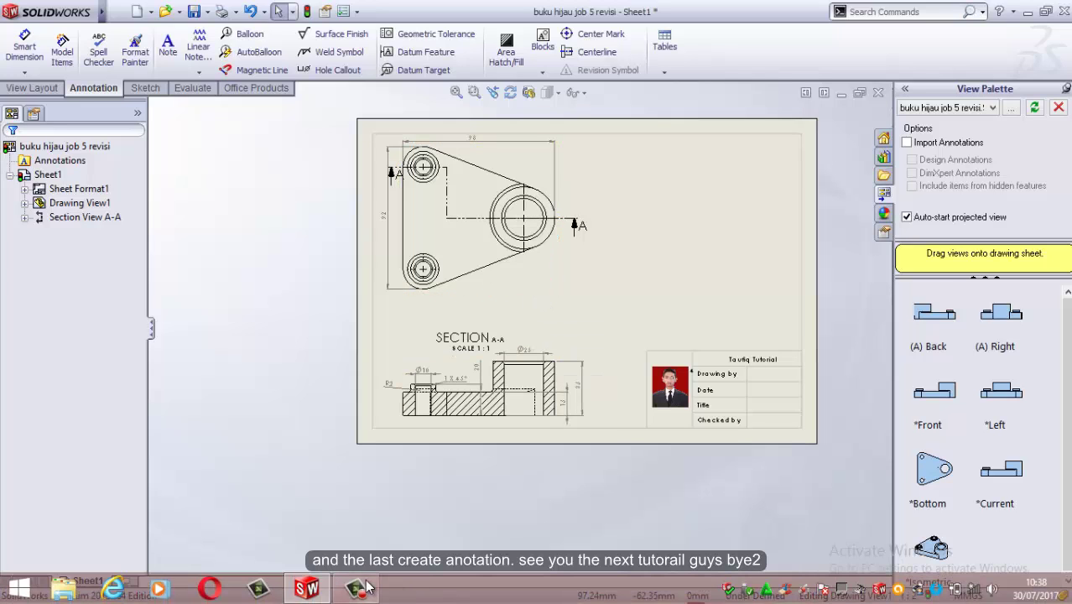
pyautogui.click(364, 590)
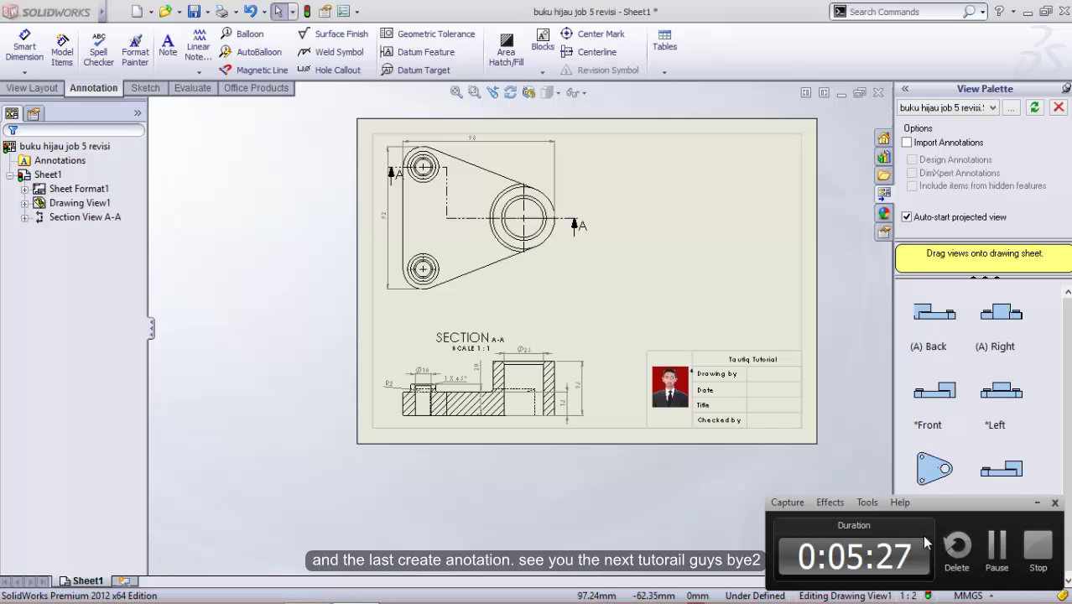
pyautogui.click(208, 12)
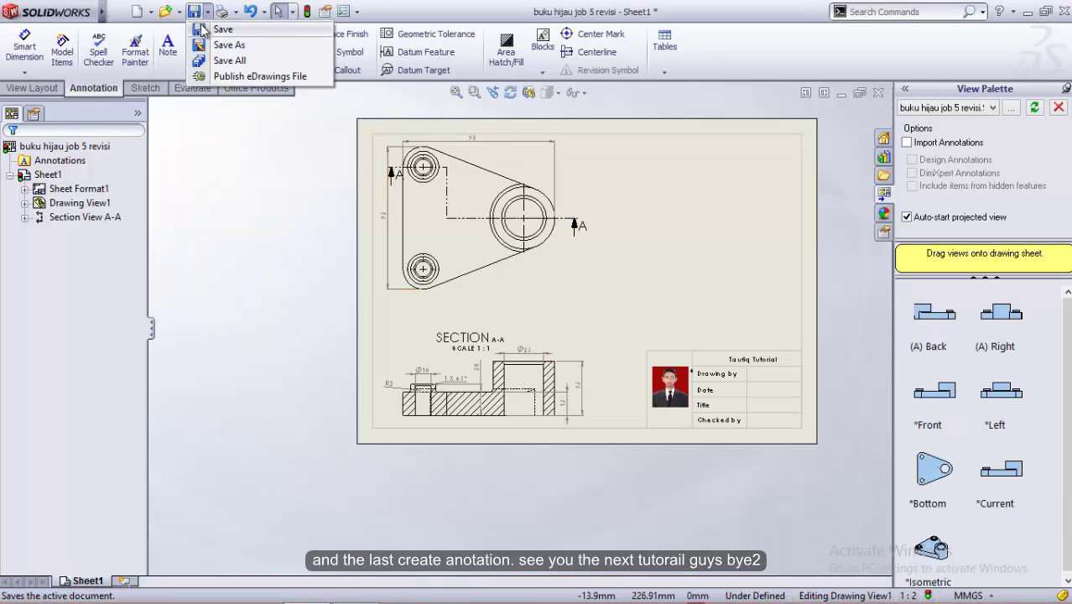
# - Save all modified documents as 'buku hijau job 5 revisi' on the Desktop
pyautogui.click(221, 30)
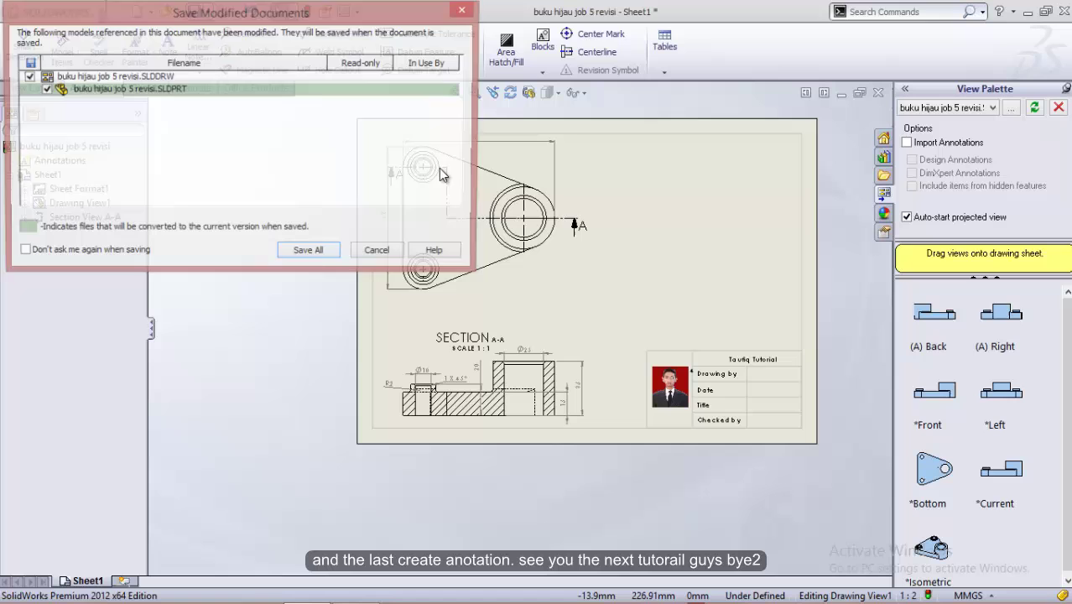
pyautogui.click(310, 253)
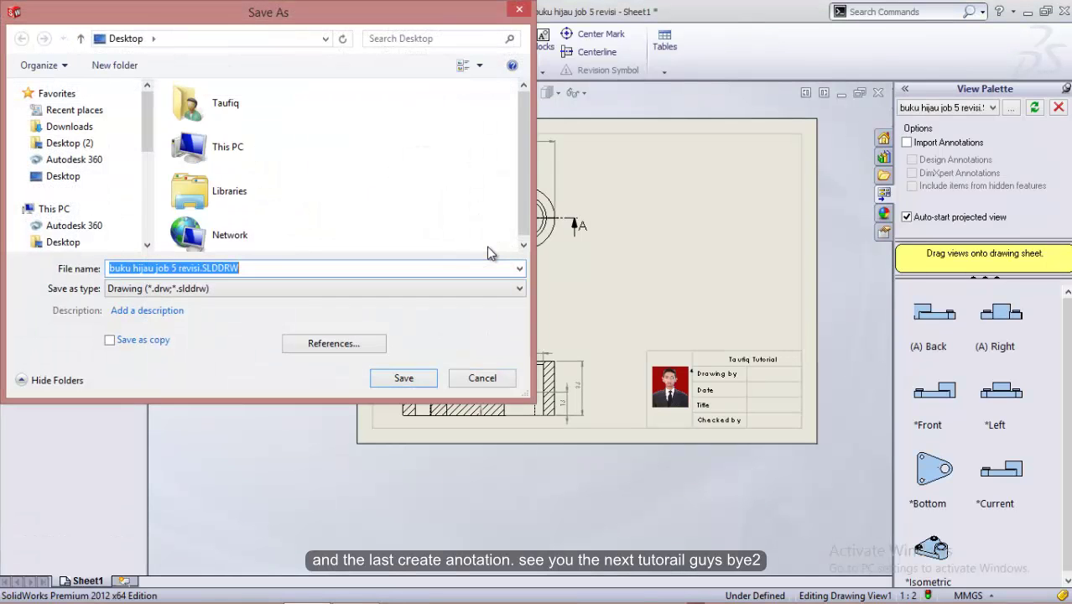
pyautogui.click(63, 184)
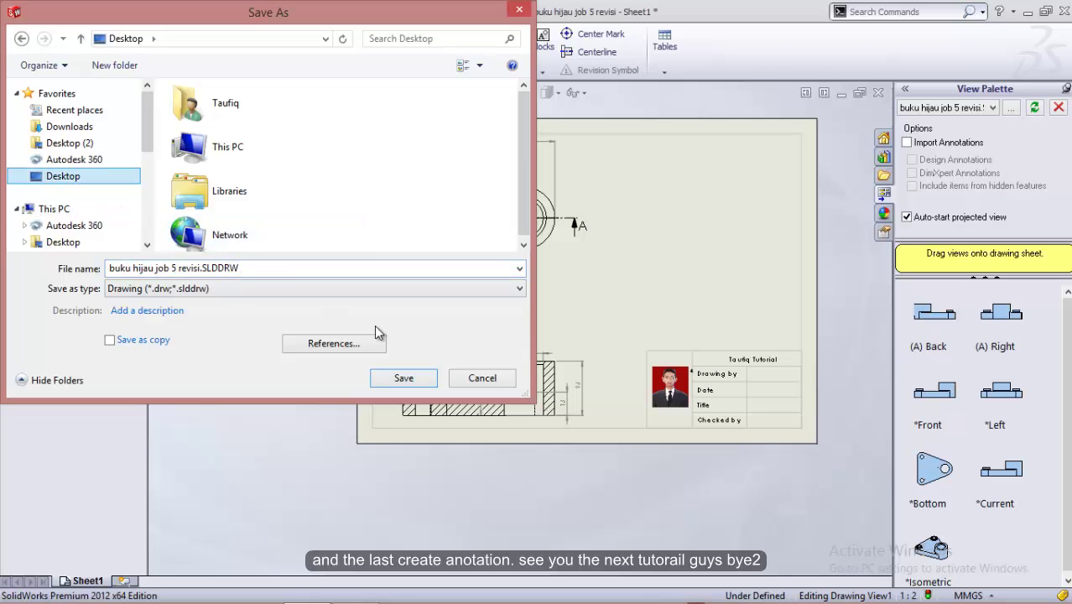
pyautogui.click(422, 386)
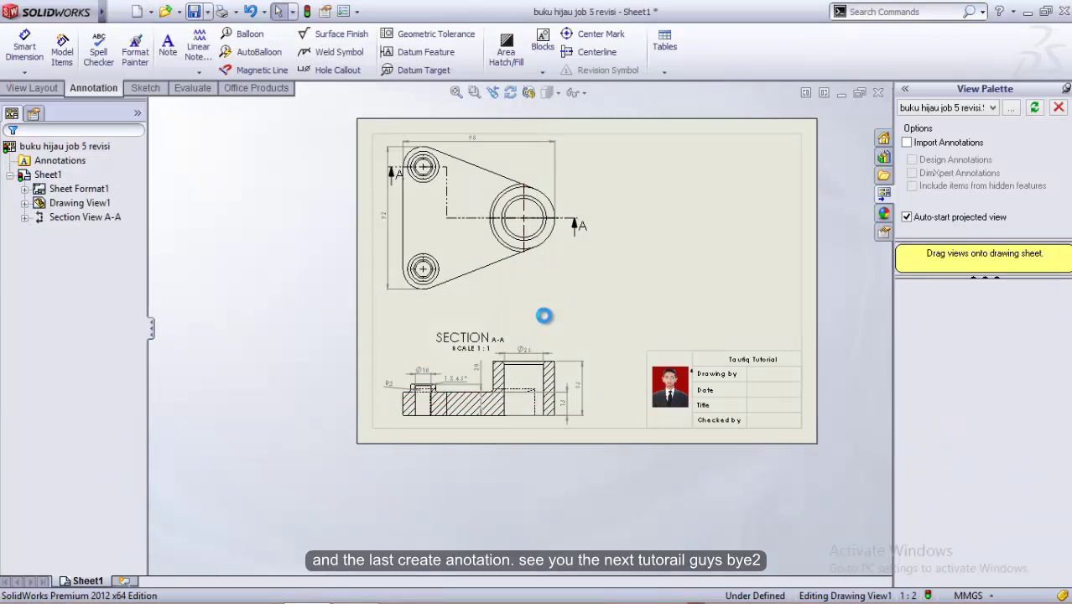